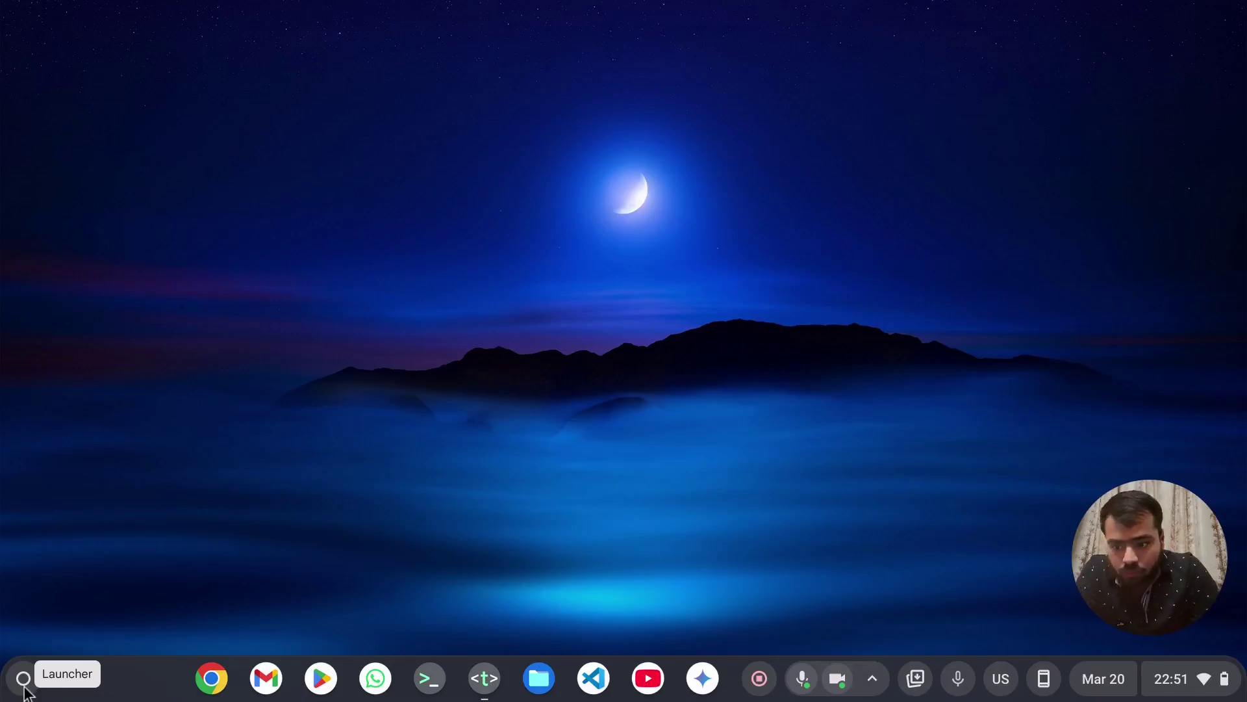
- Launch Firefox ESR from the ChromeOS launcher
left_click(23, 679)
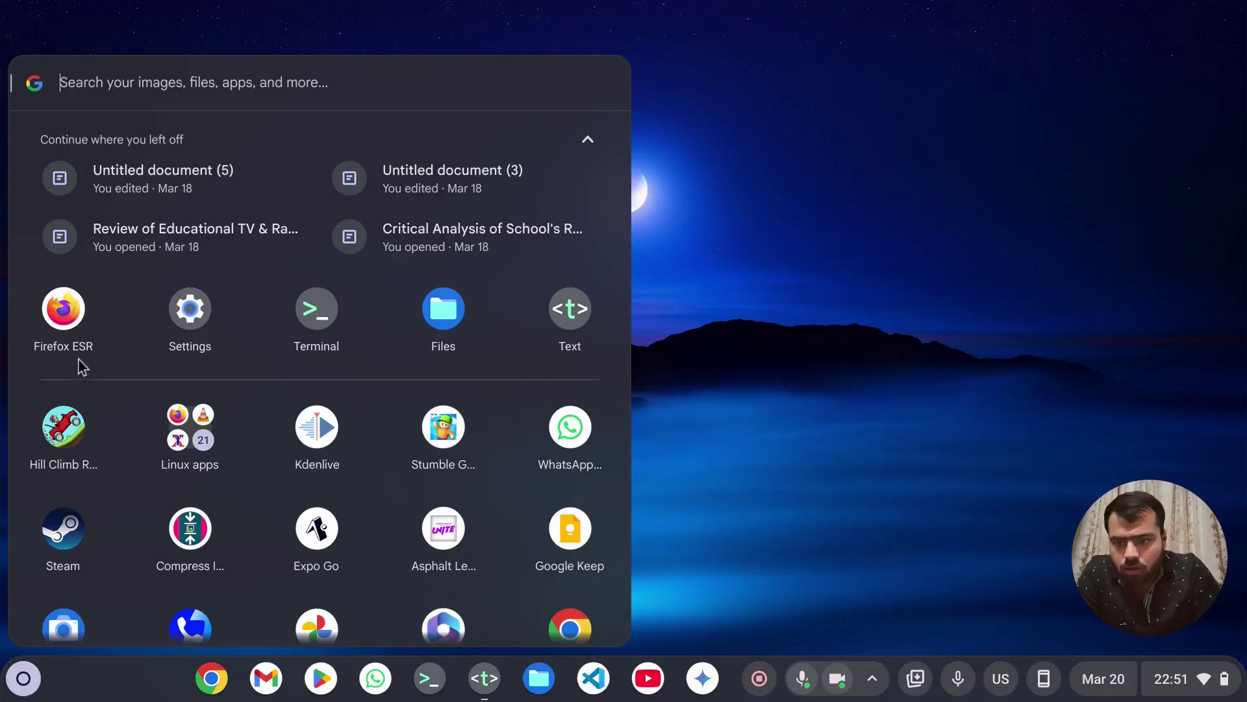
left_click(76, 308)
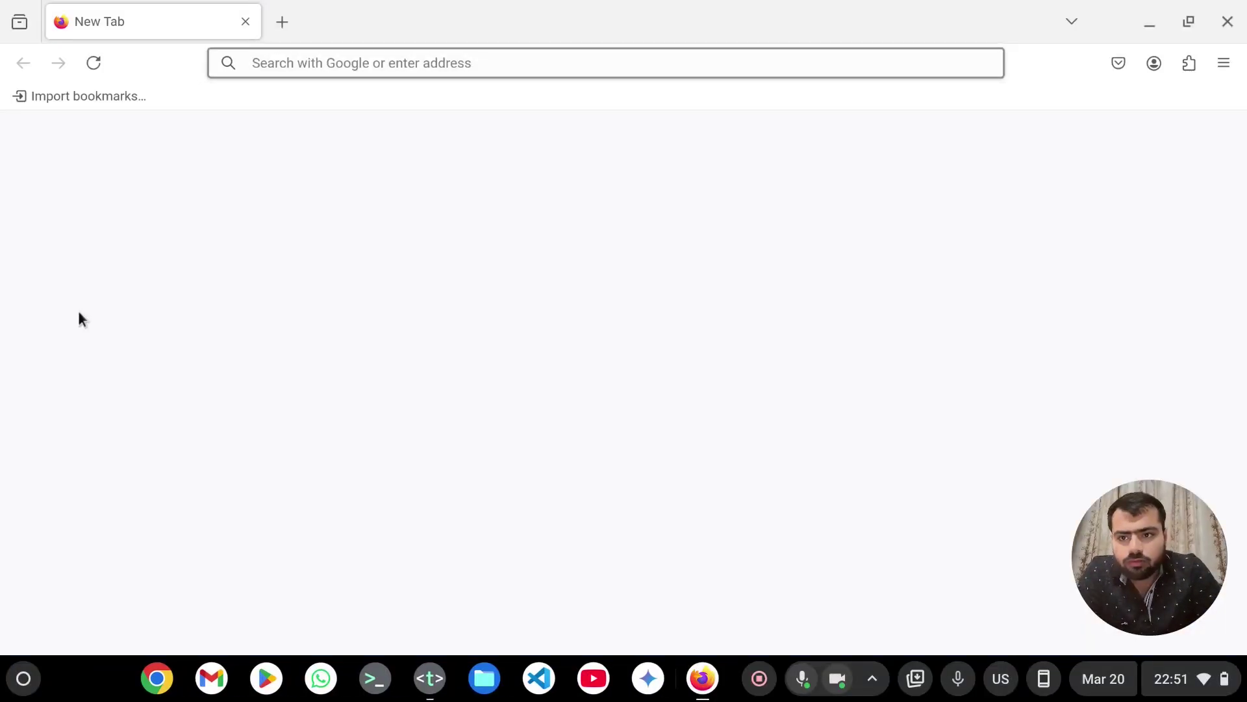
- Search Google for 'moviedb api' and open the TMDB Getting Started result
left_click(375, 66)
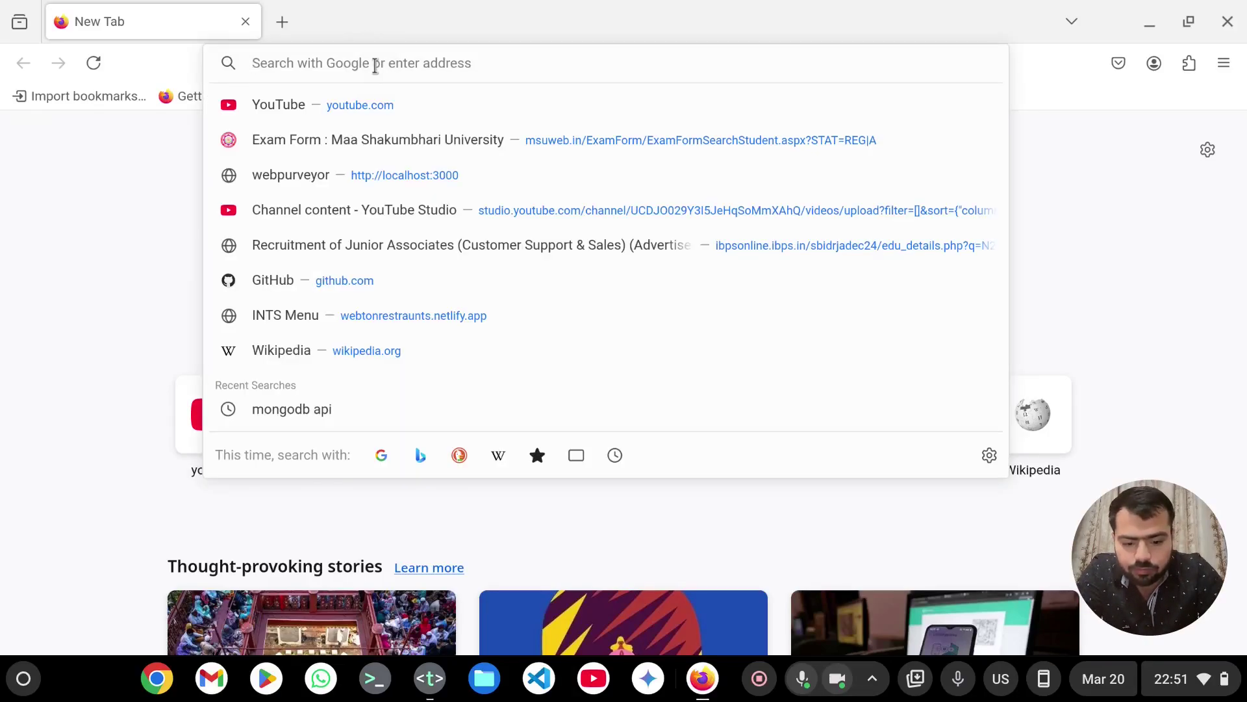
type("movie")
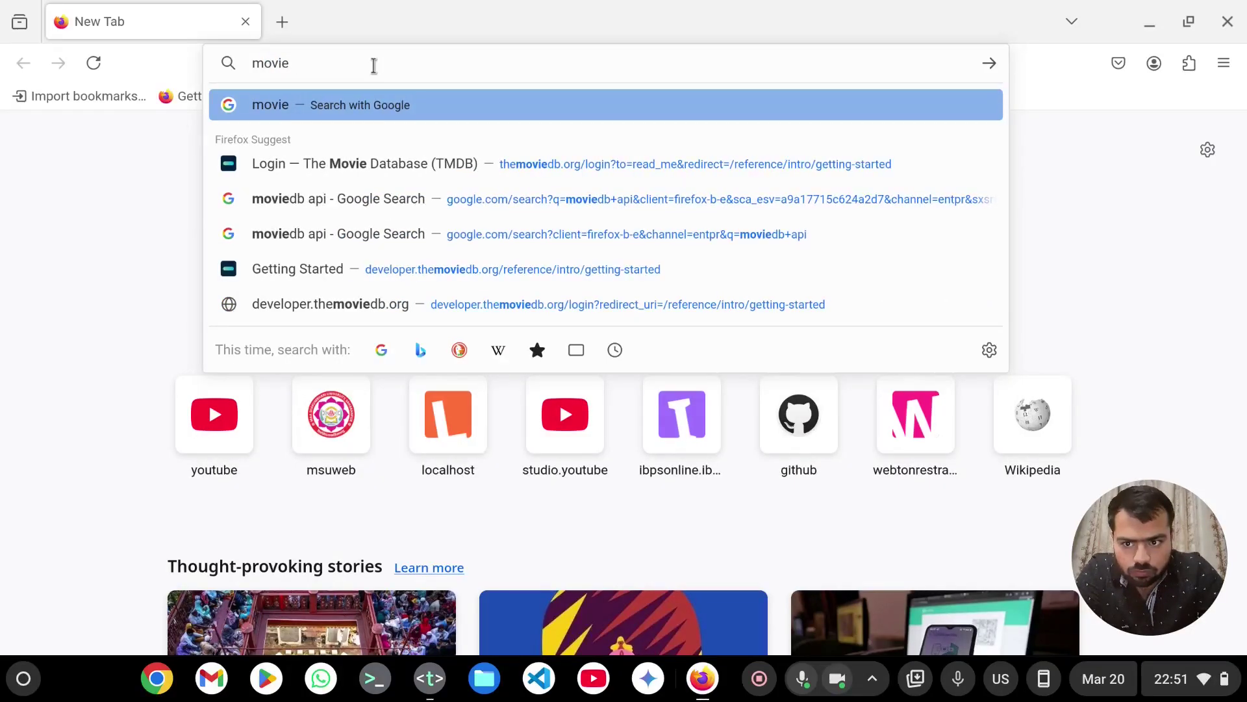
type("db ")
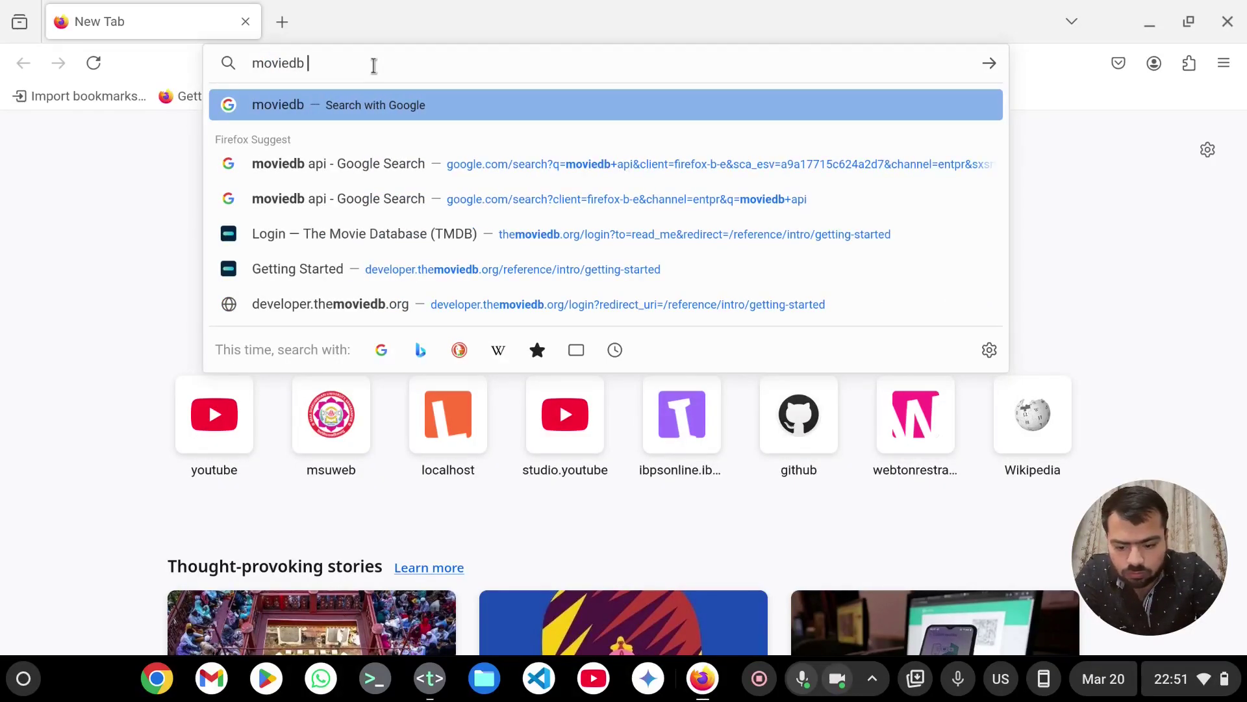
type("api")
key("Return")
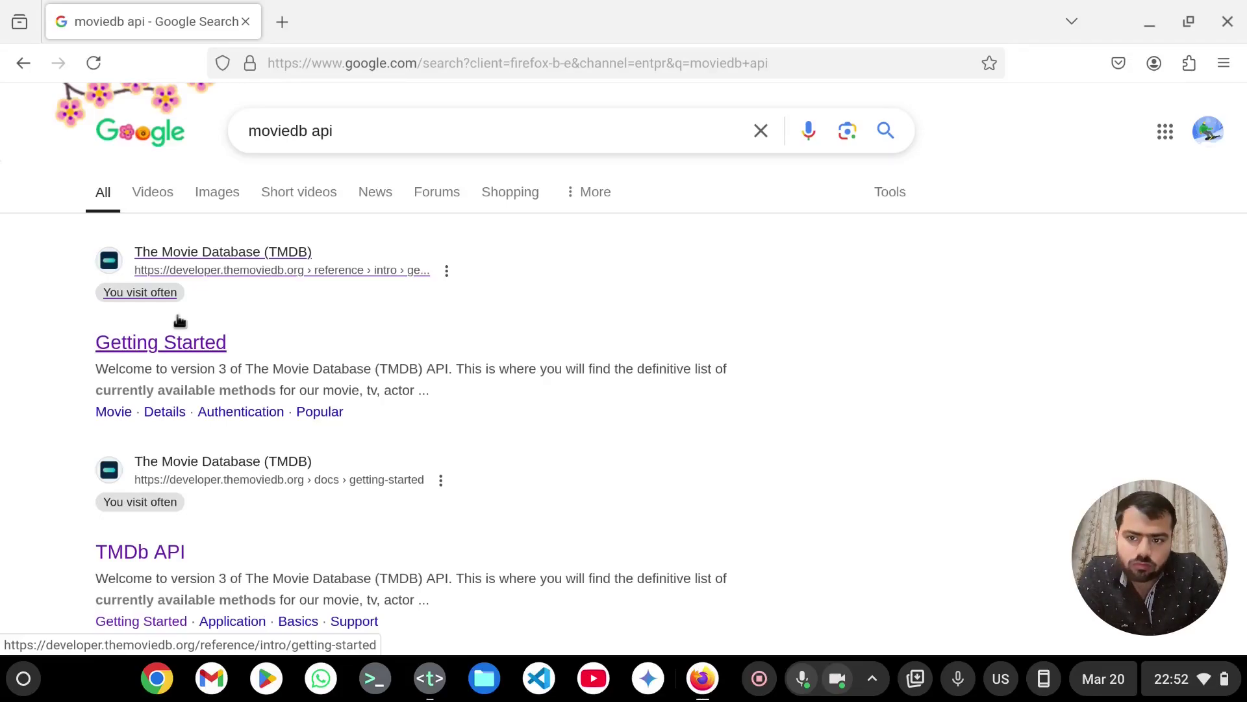
left_click(184, 341)
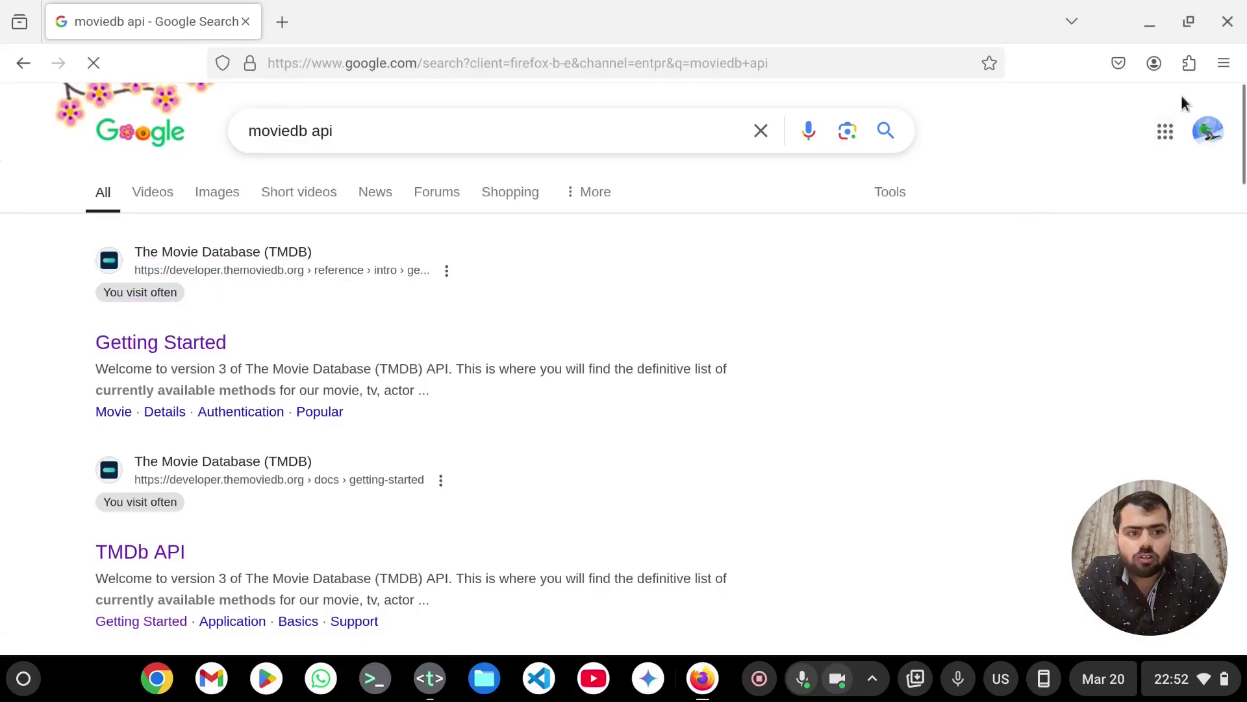
- Start a SandVPN connection to its USA Phoenix server
left_click(1190, 74)
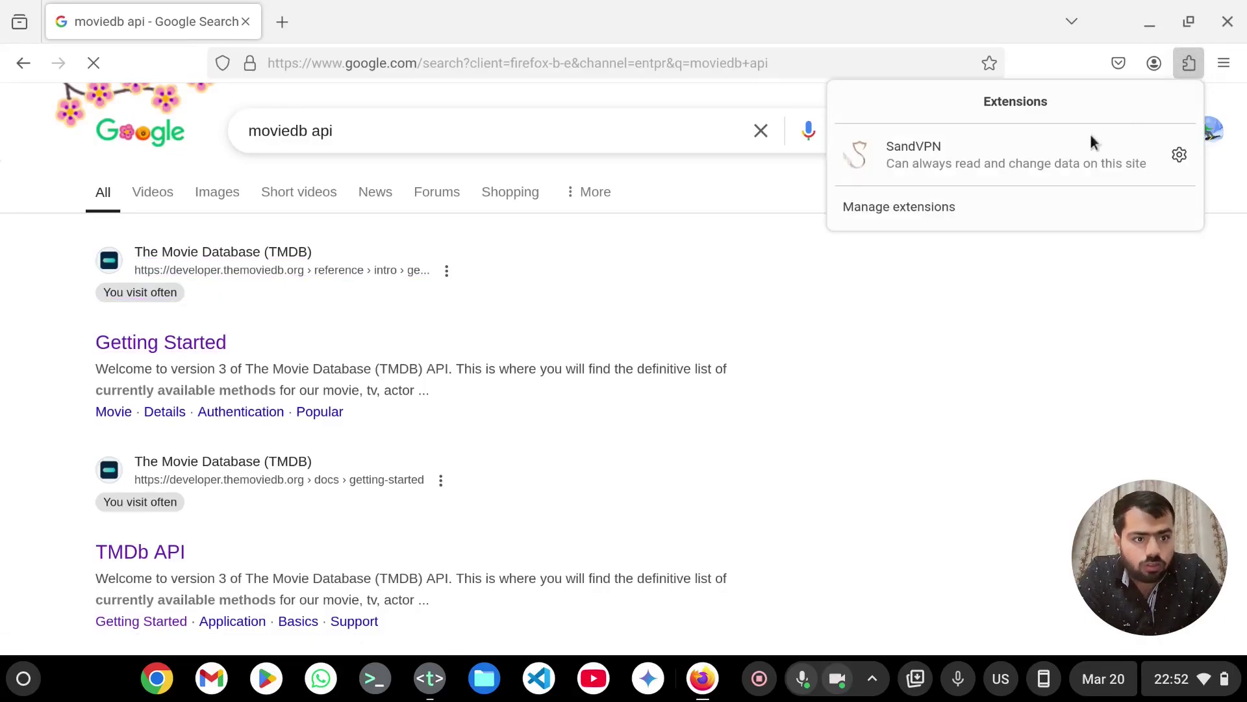
left_click(1067, 151)
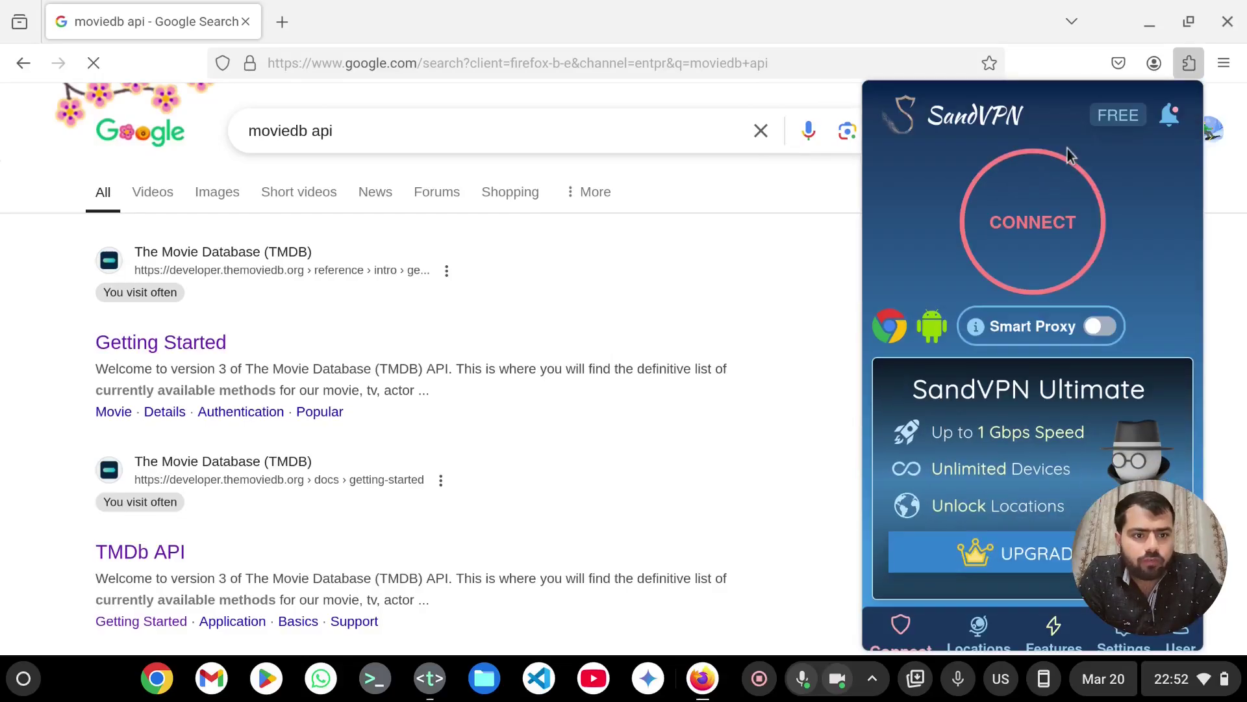
left_click(1036, 237)
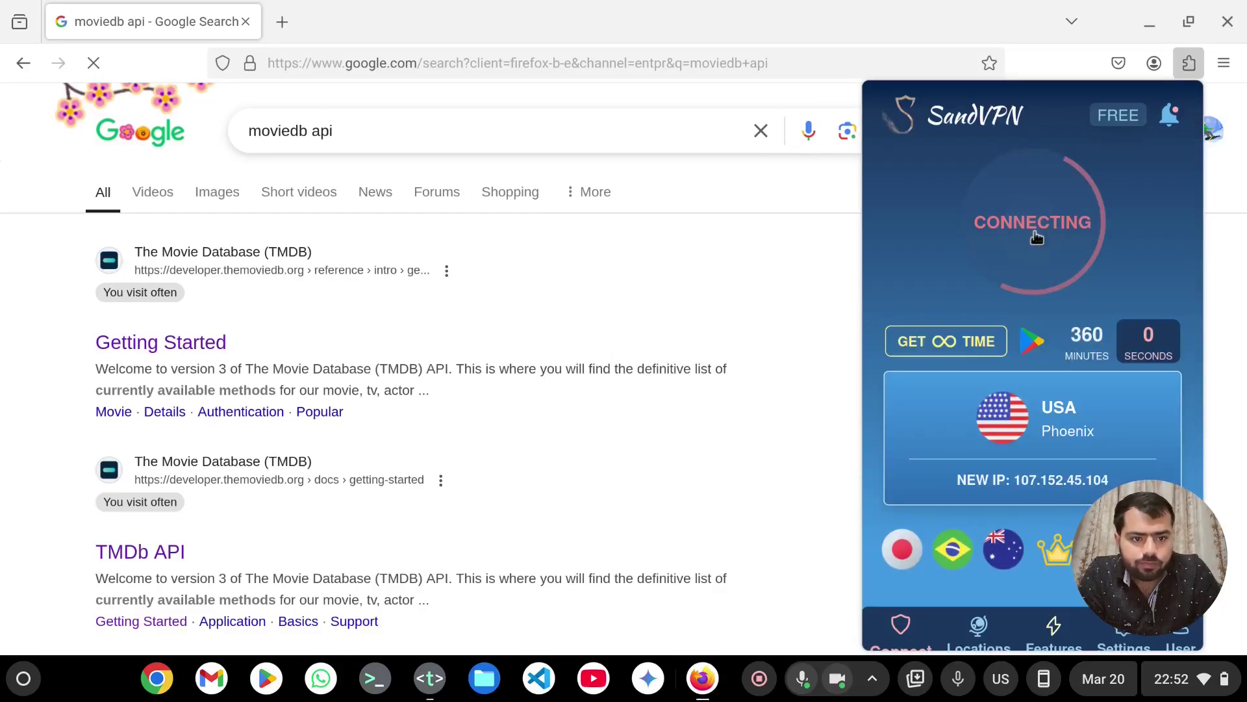
- Close the VPN popup, then follow Get API Key from TMDB's Getting Started credentials section
left_click(827, 320)
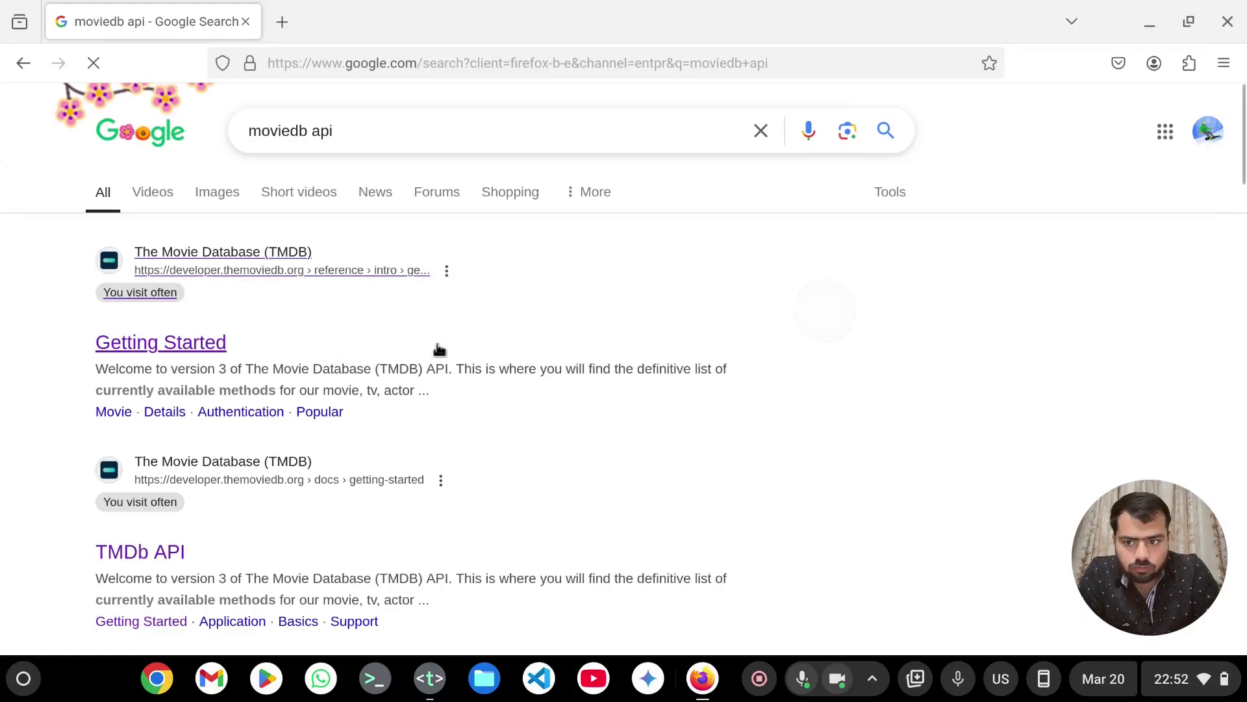
left_click(223, 343)
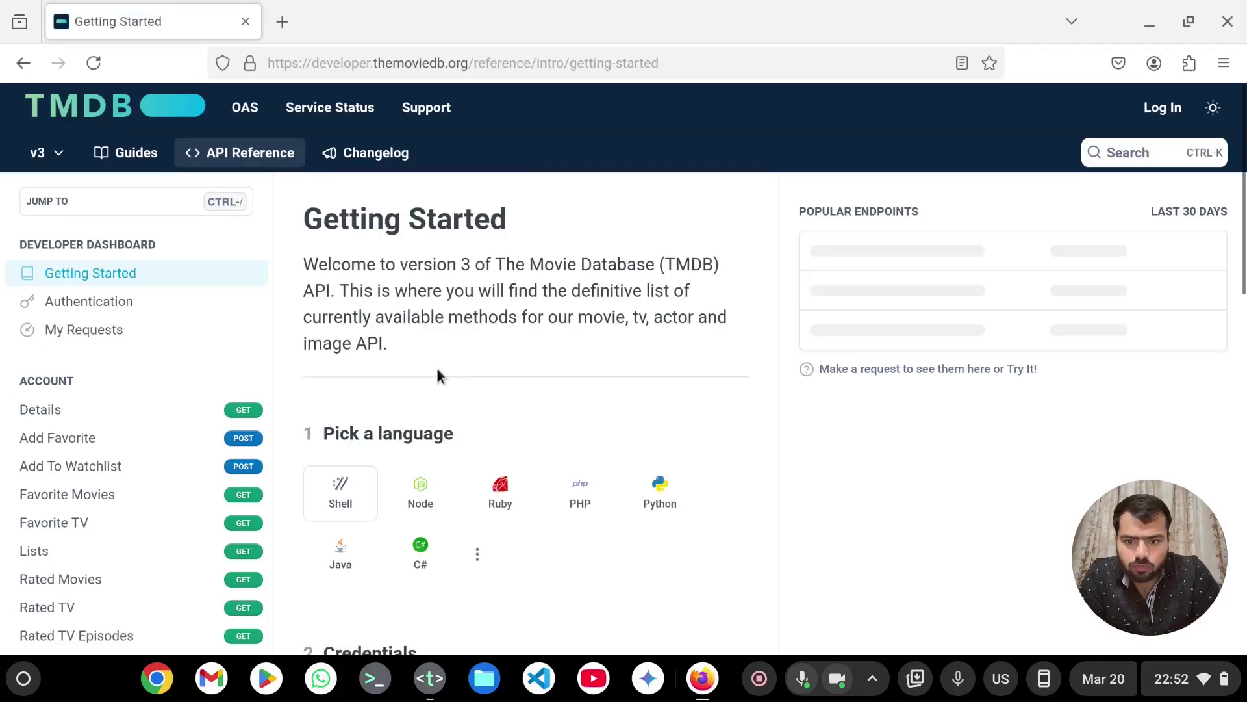
scroll(435, 365, "down", 5)
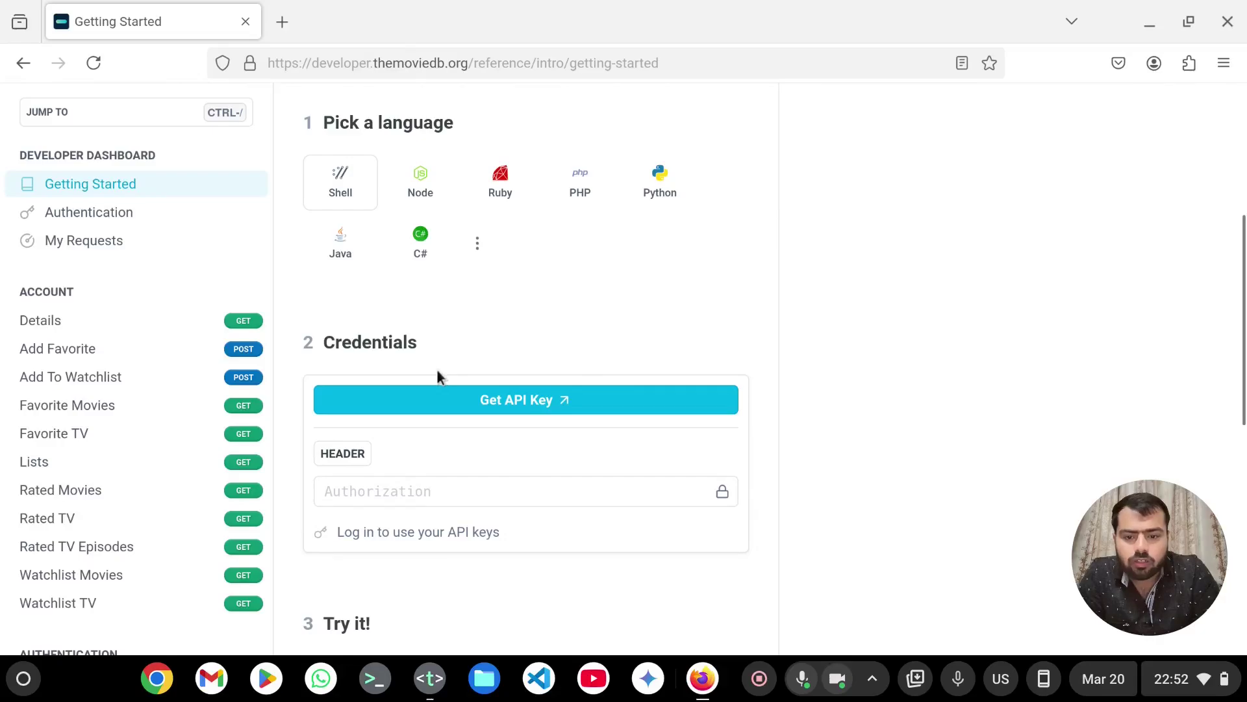
left_click(448, 401)
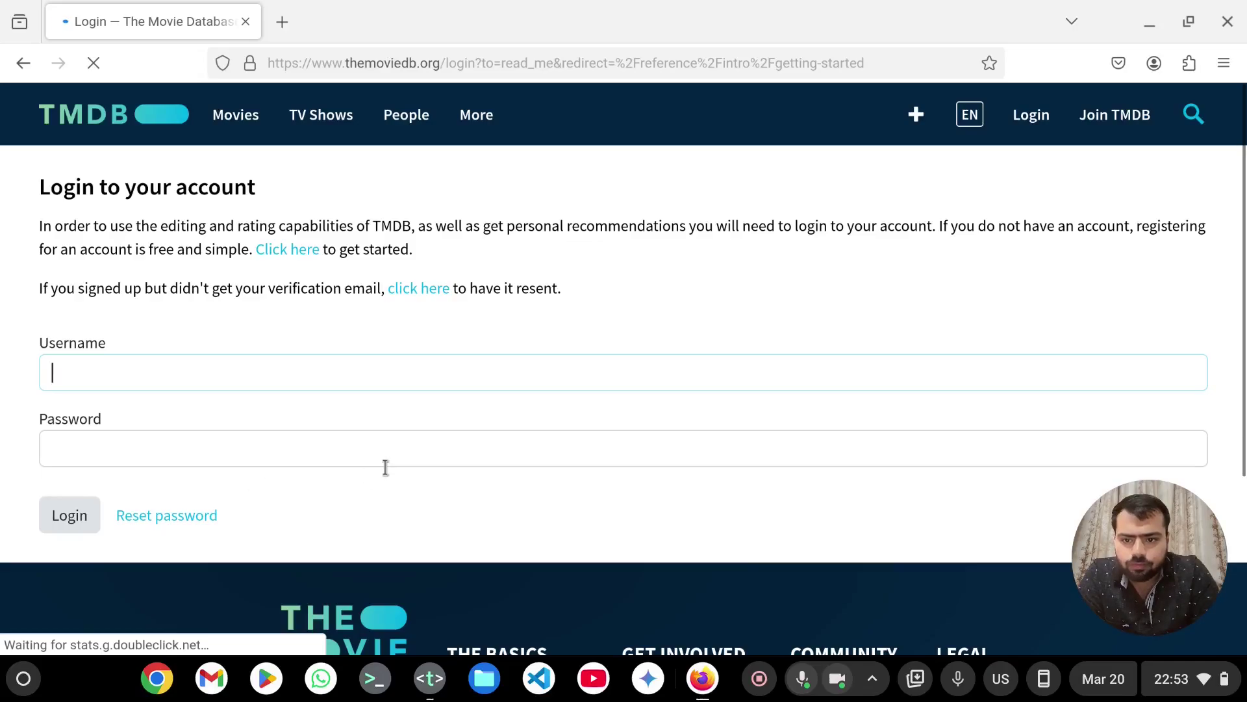
- Follow the sign-up link on TMDB's login page
left_click(295, 252)
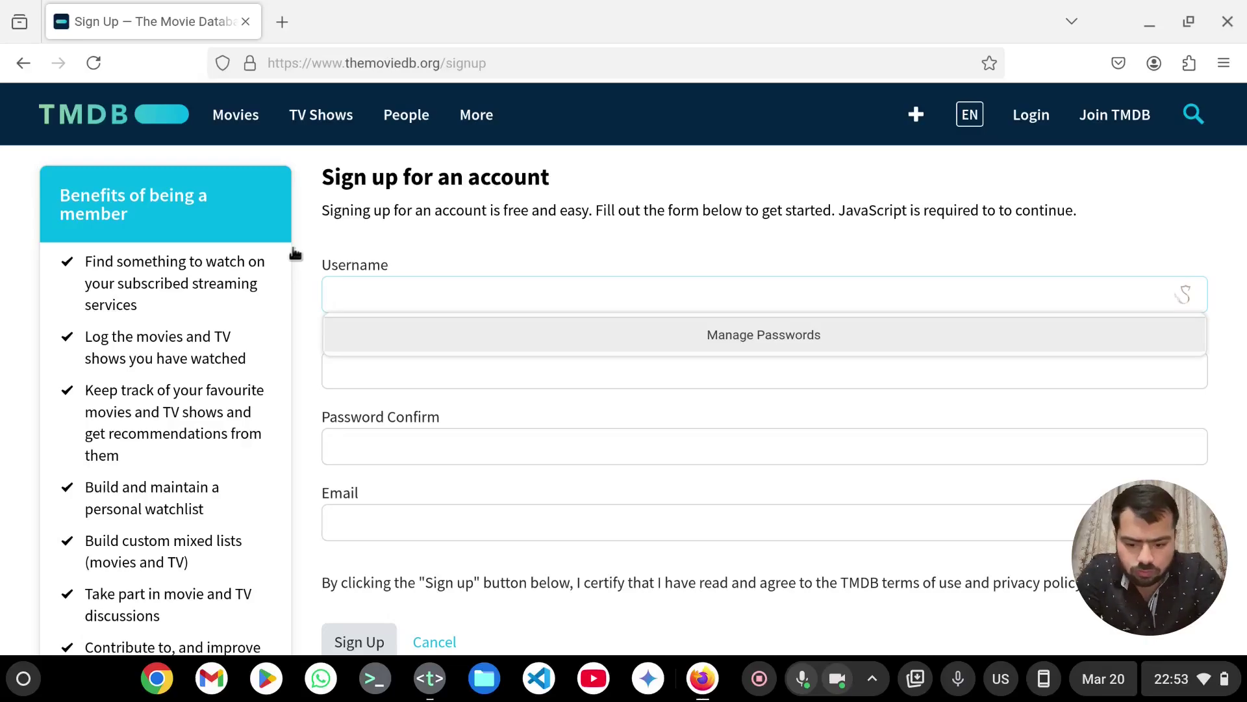
- Enter username 'linuxcan' and the account password in both password fields
type("lin")
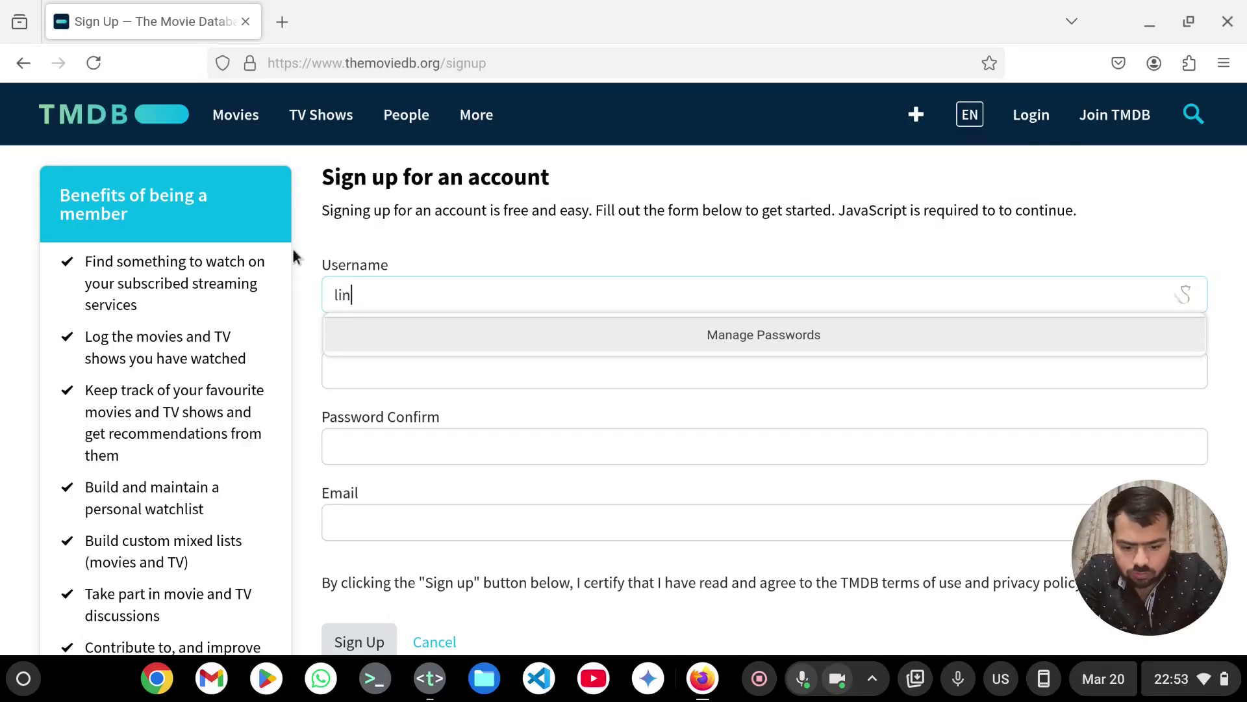
type("ux")
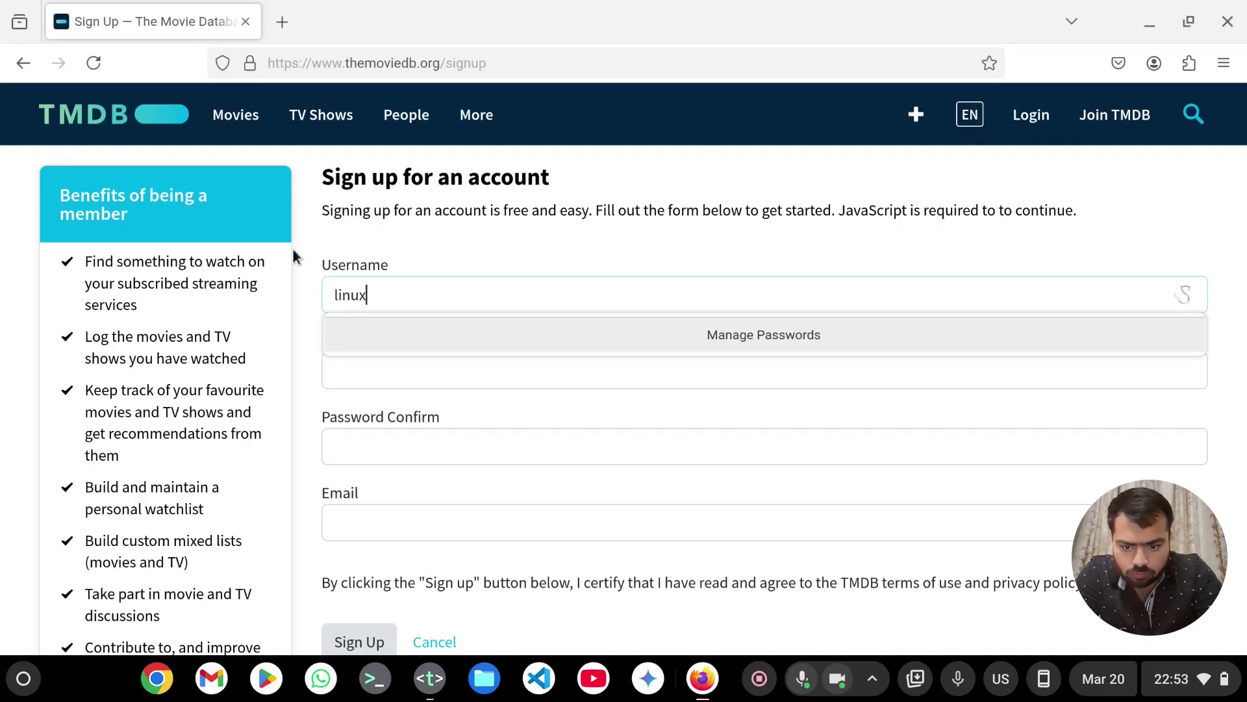
type("can")
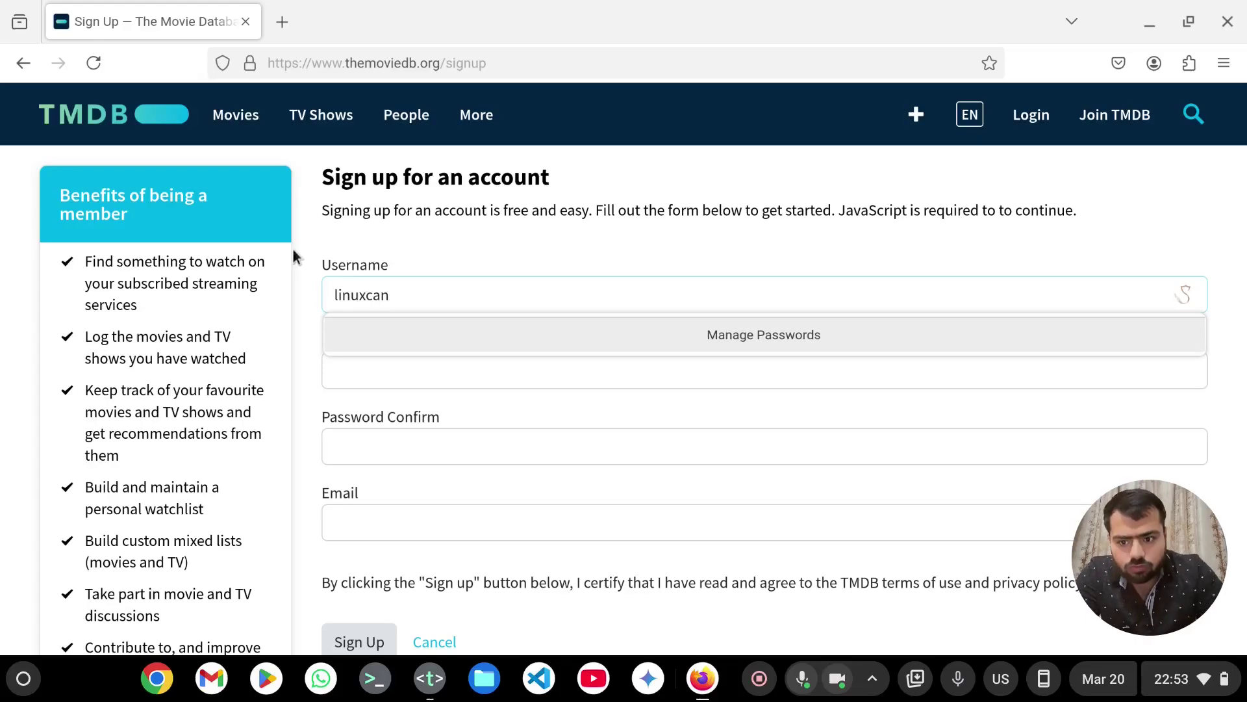
left_click(369, 369)
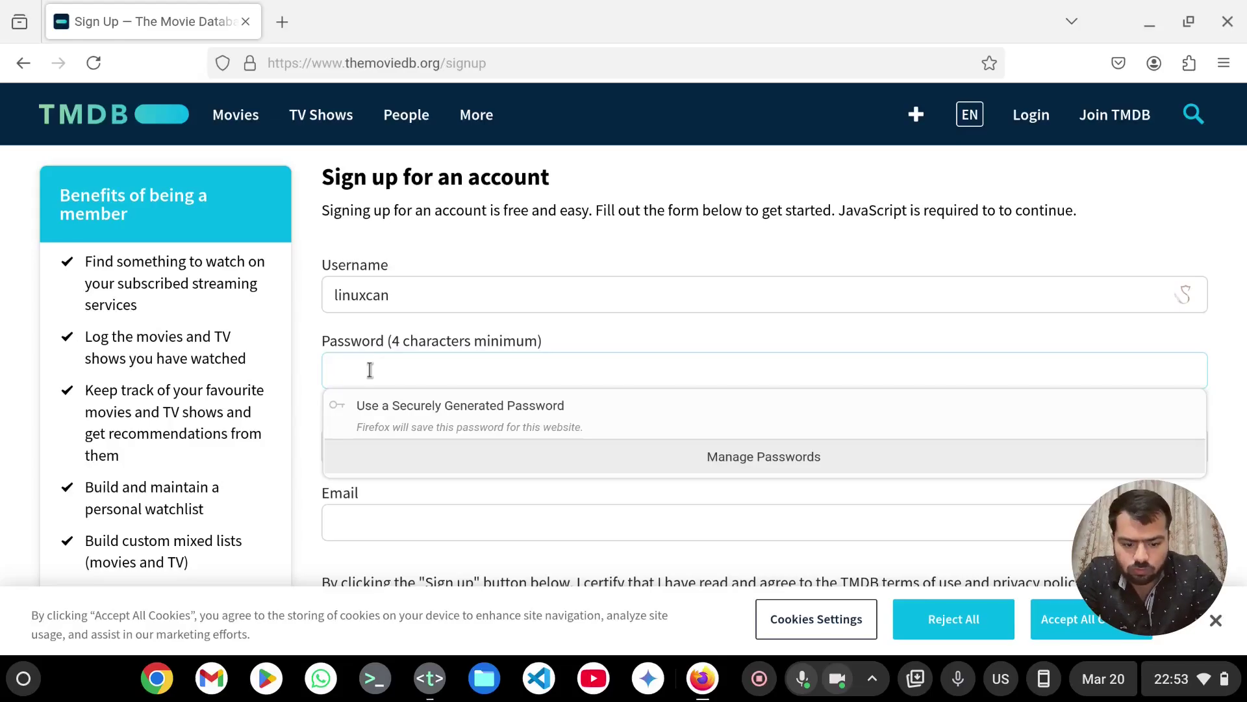
type("••••")
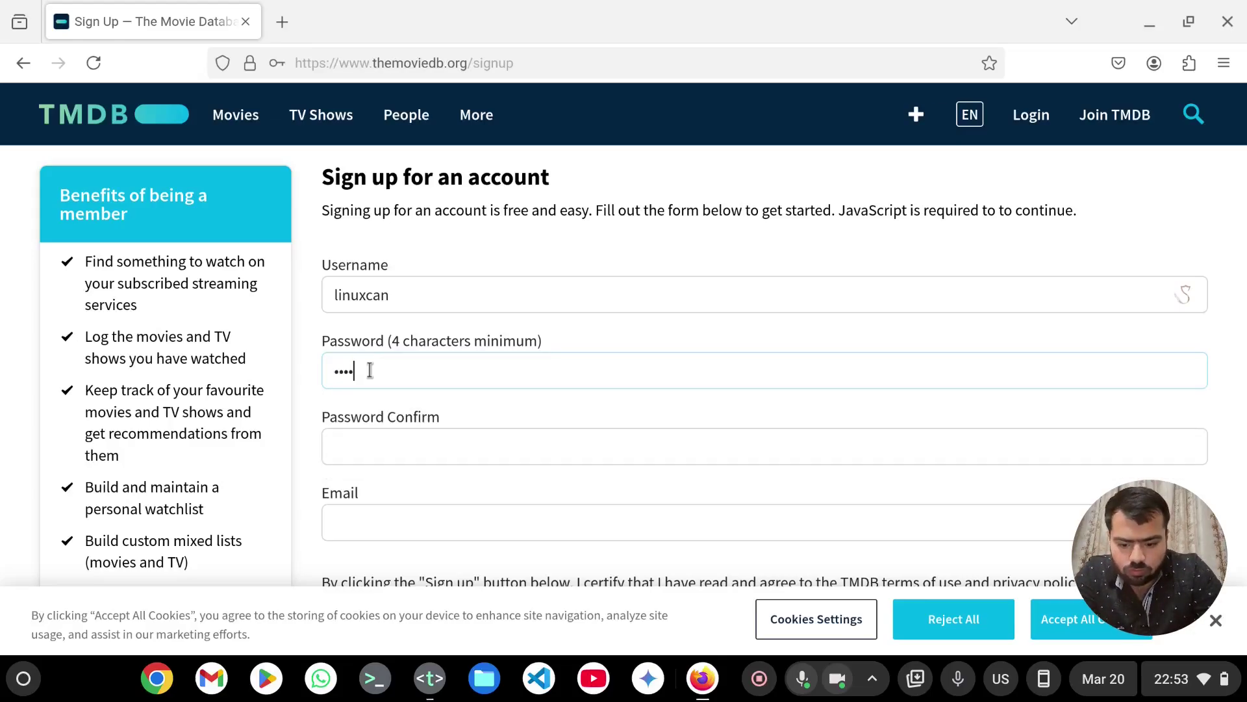
type("••")
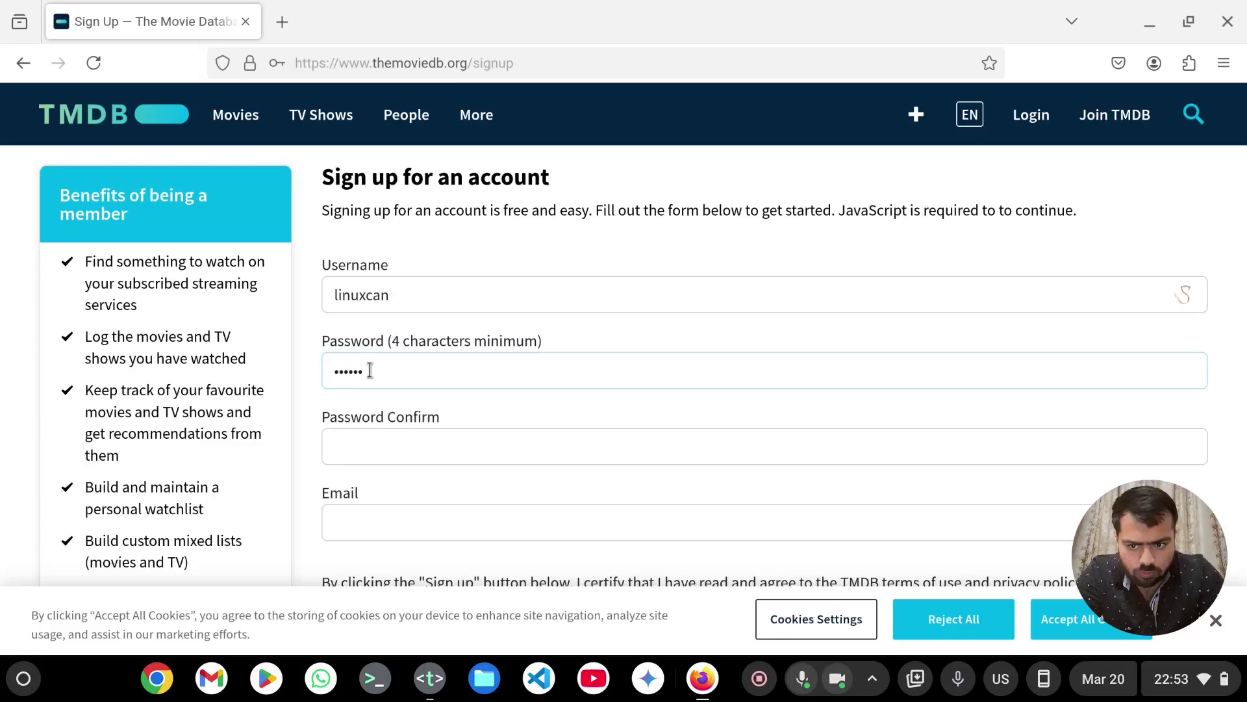
left_click(375, 444)
type("••••")
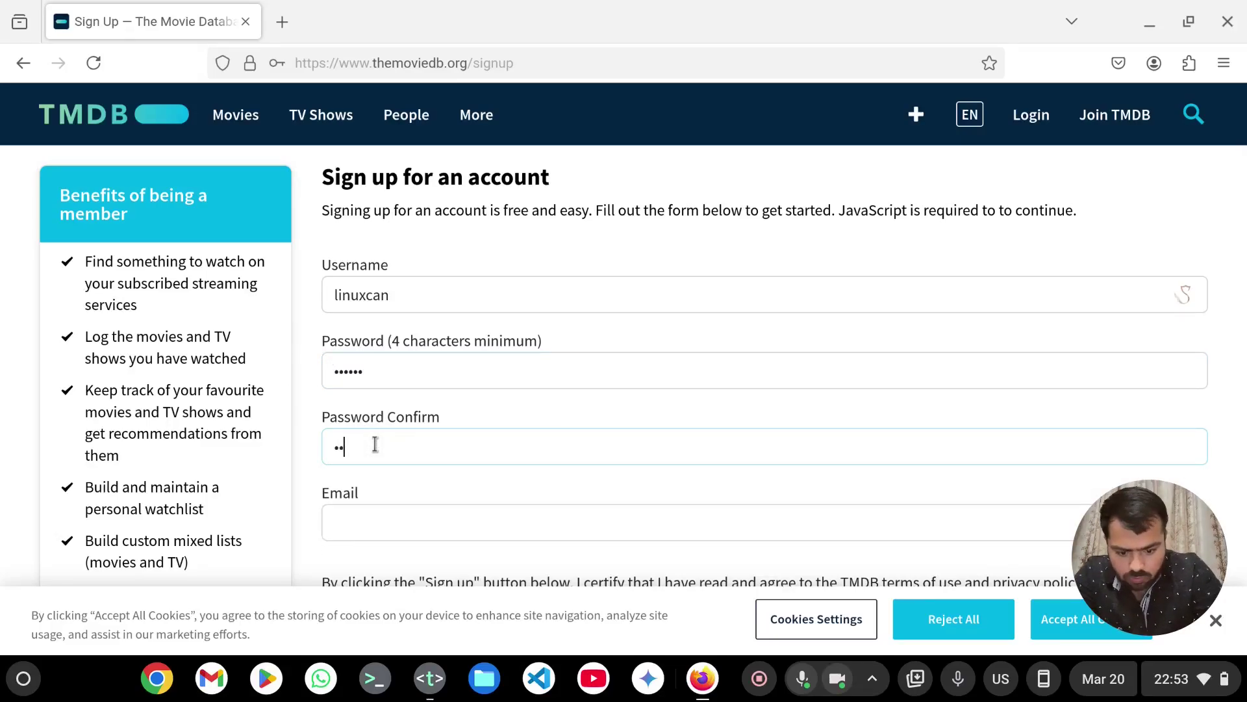
type("••")
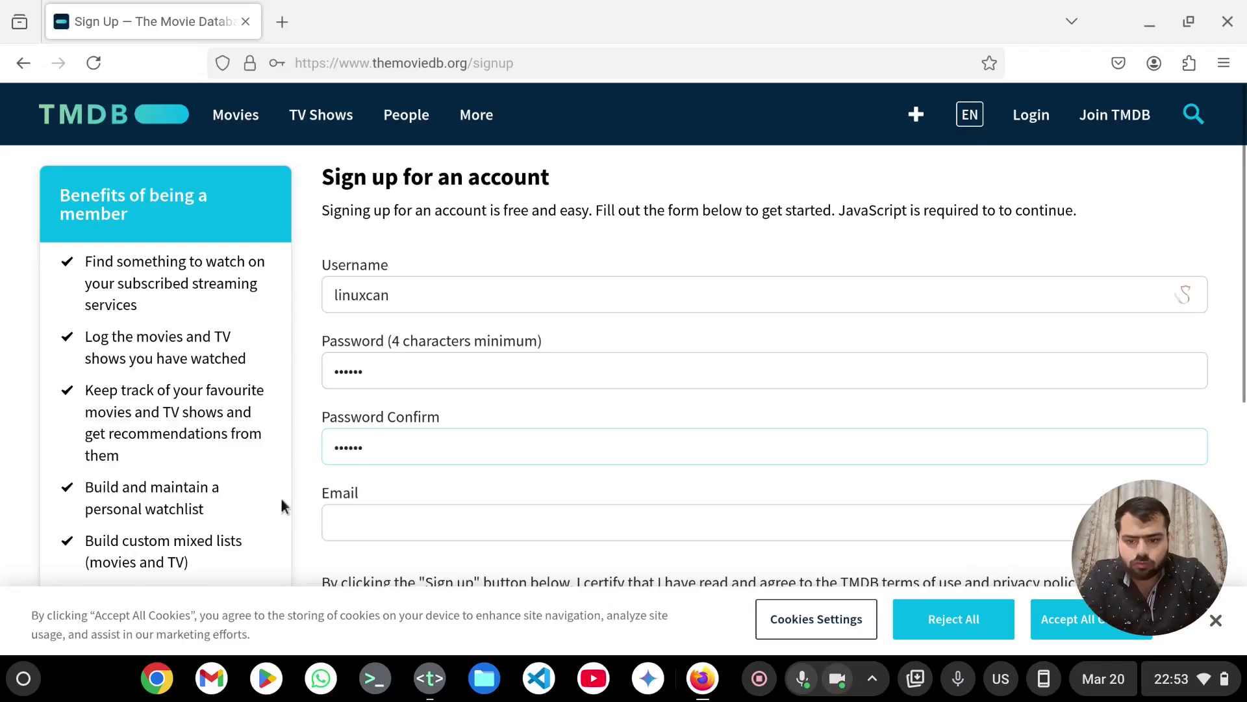
- Accept all cookies and fill in the account's e-mail address
left_click(325, 520)
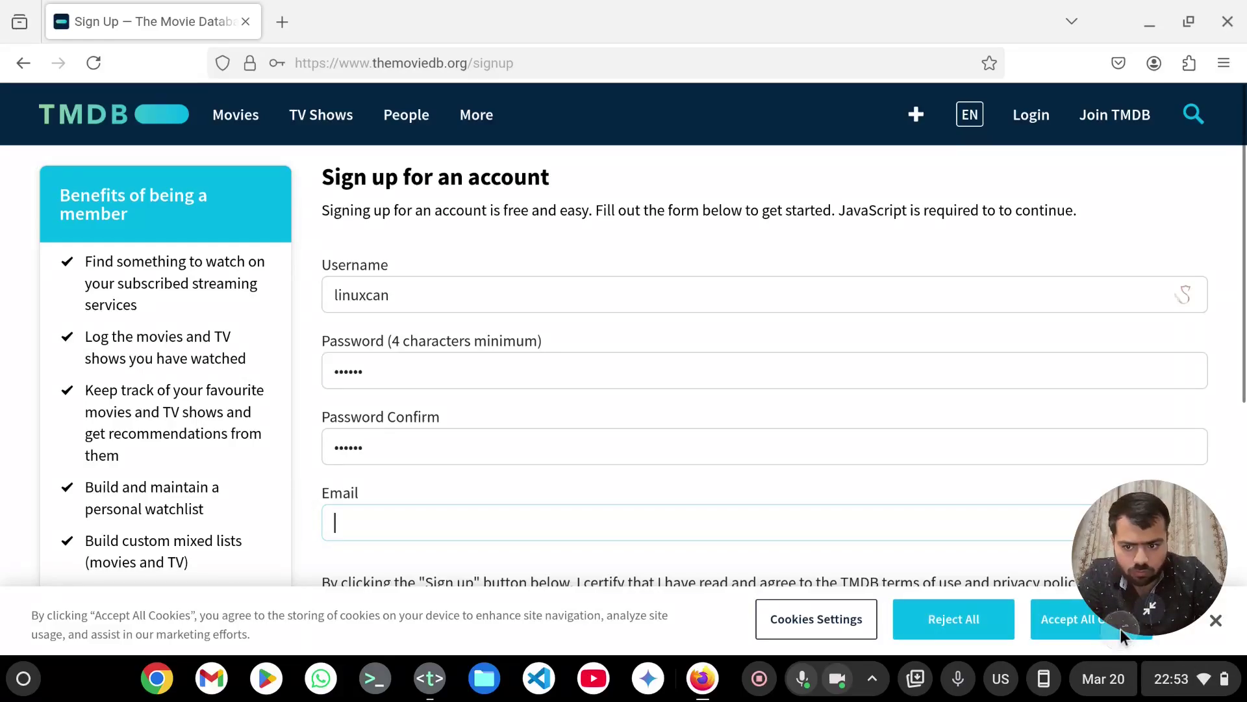
left_click(1086, 627)
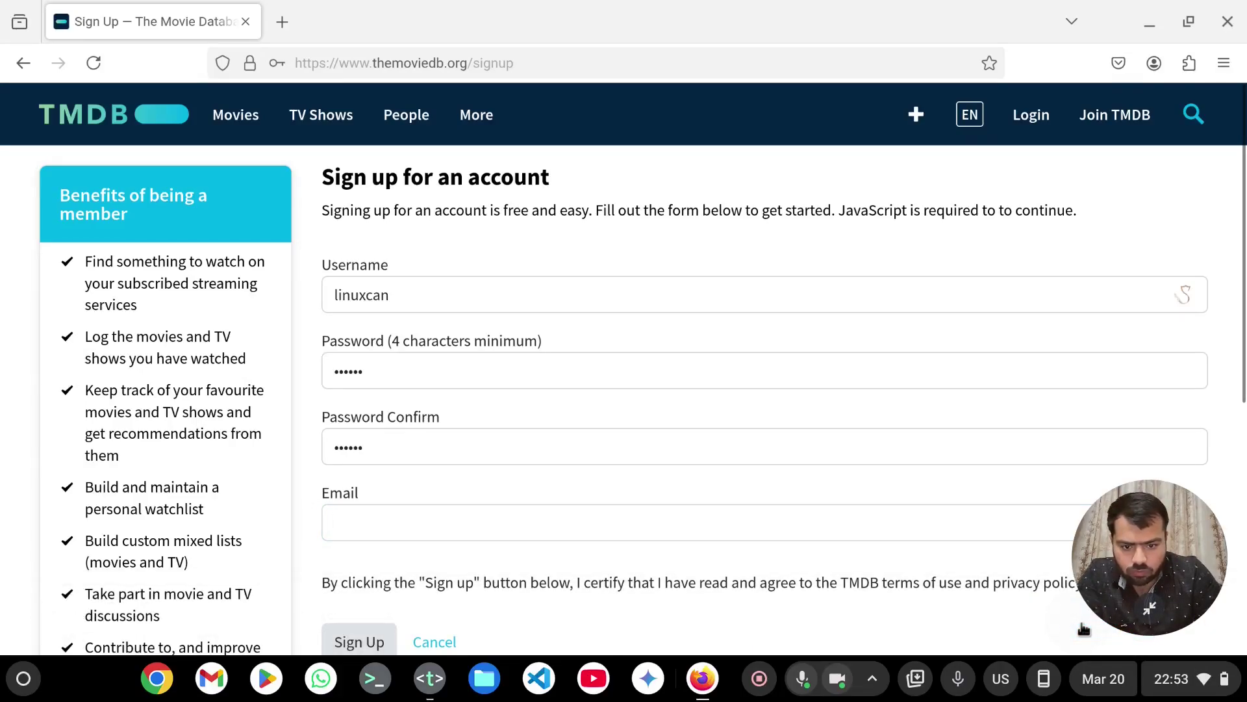
left_click(685, 521)
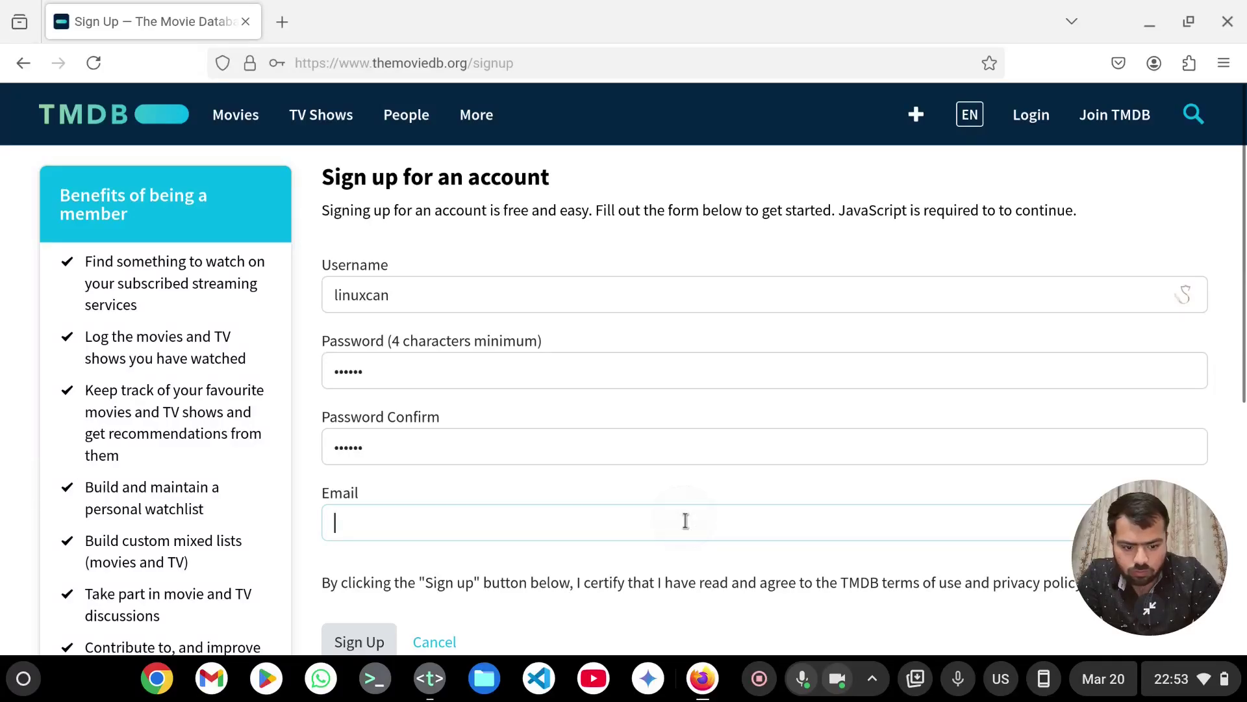
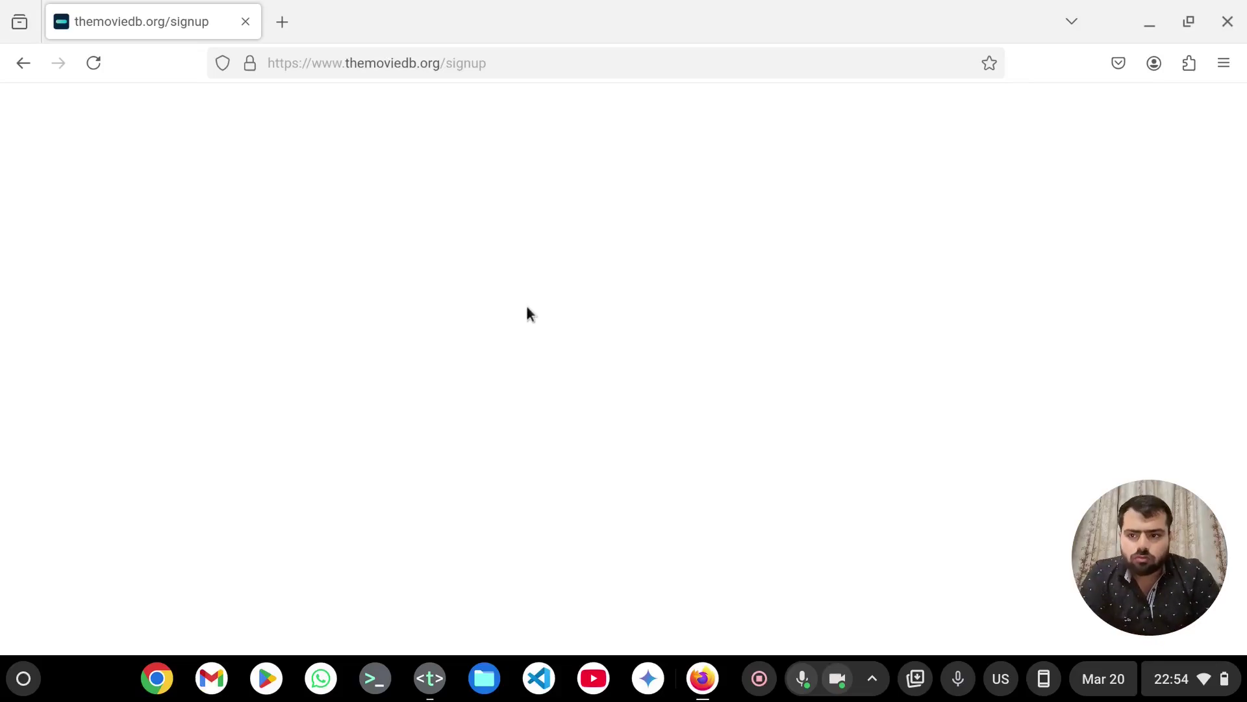
- Reload the sign-up page, resend the form data, and begin human verification
key("F5")
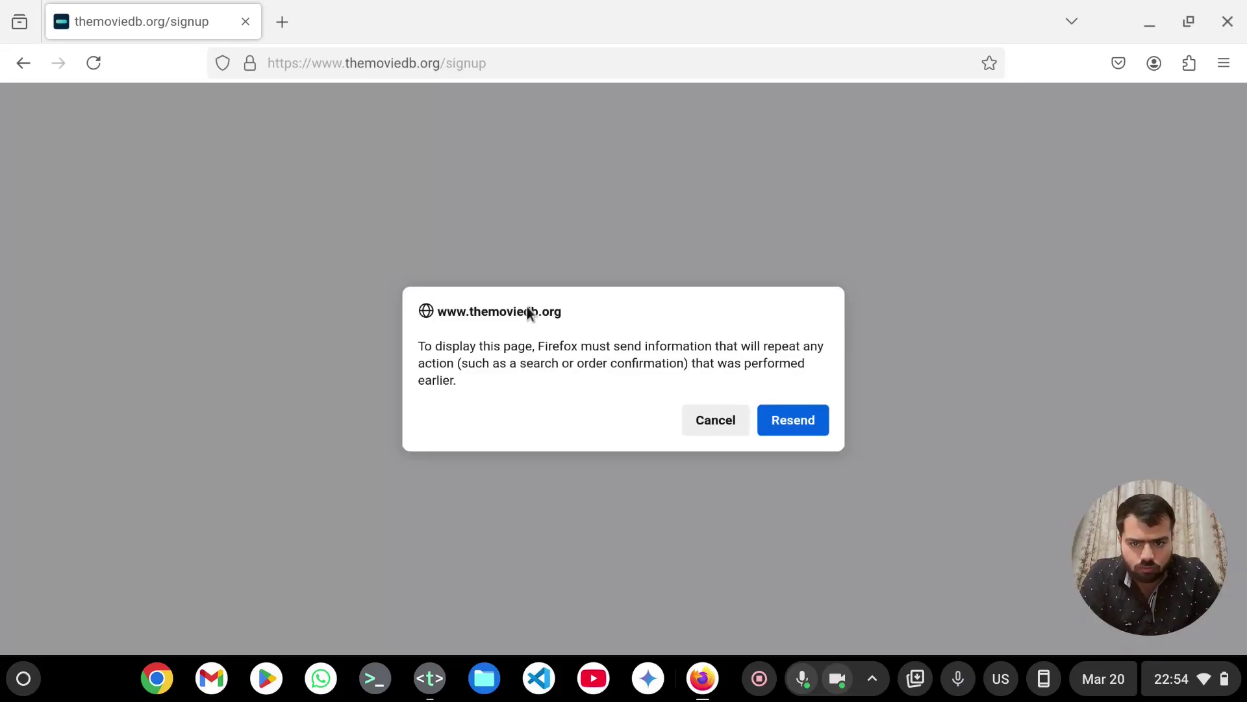
left_click(777, 420)
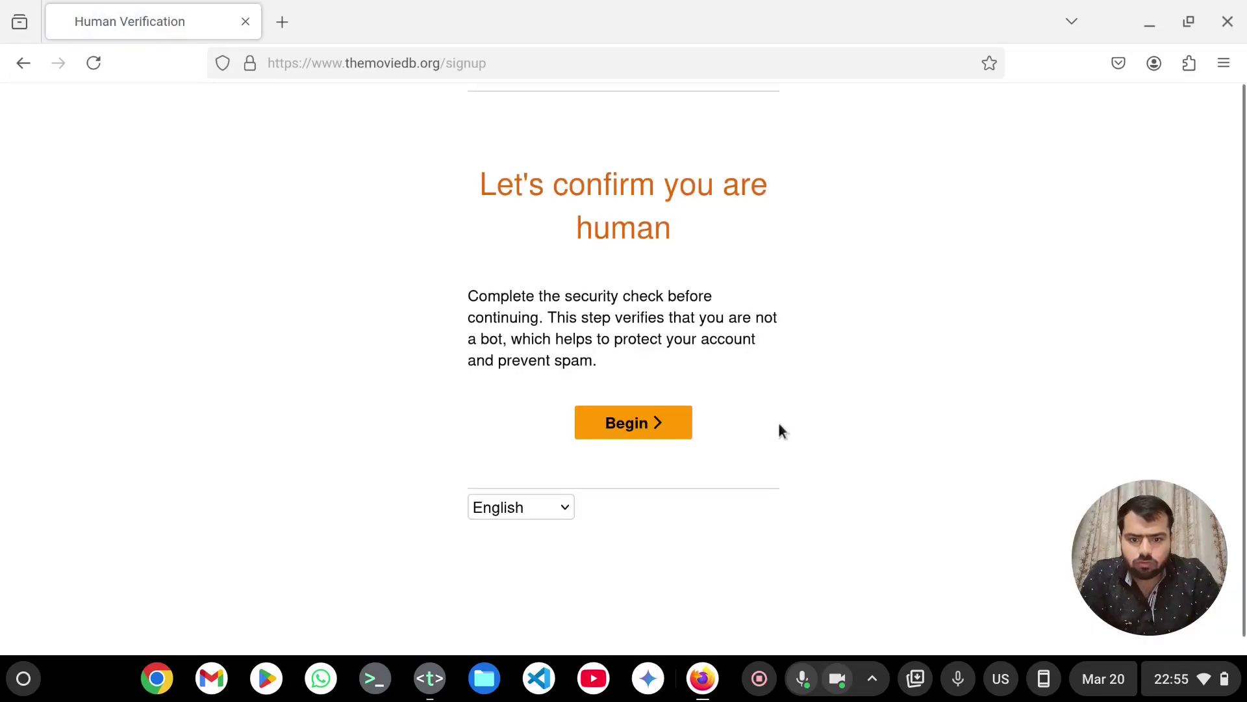
left_click(672, 436)
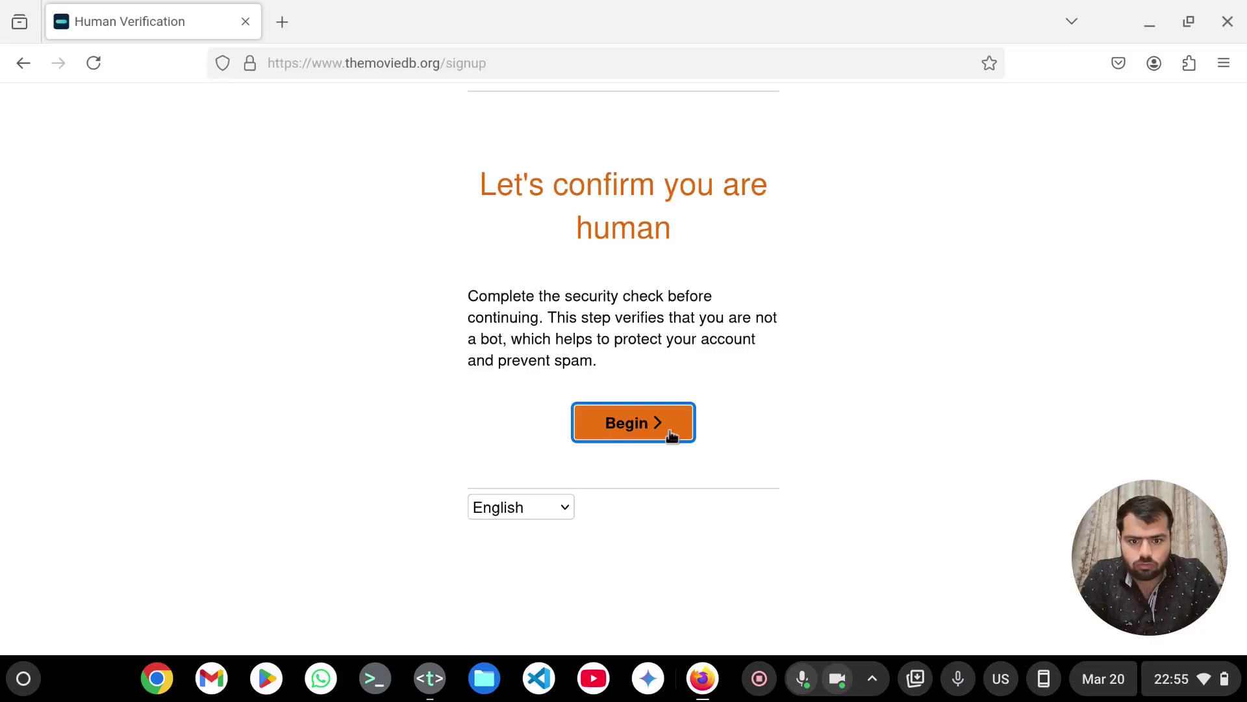
left_click(672, 435)
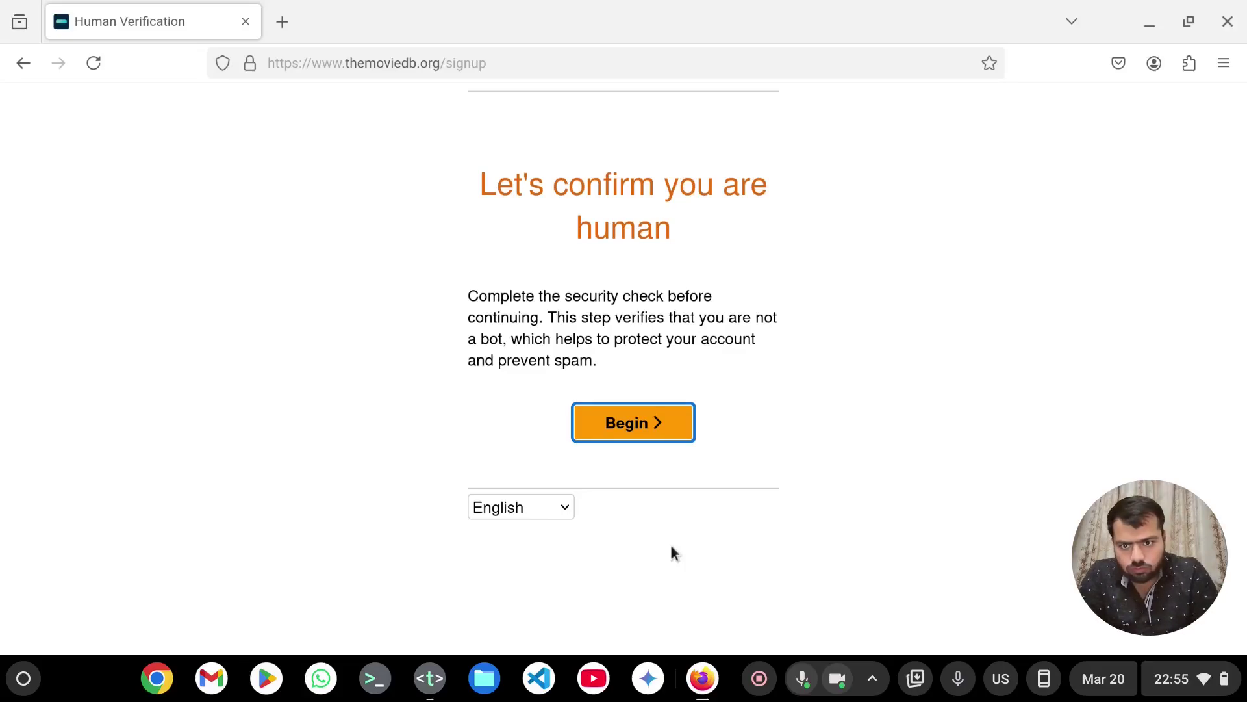
- Pass the security check by selecting all five clock images and confirming
left_click(636, 434)
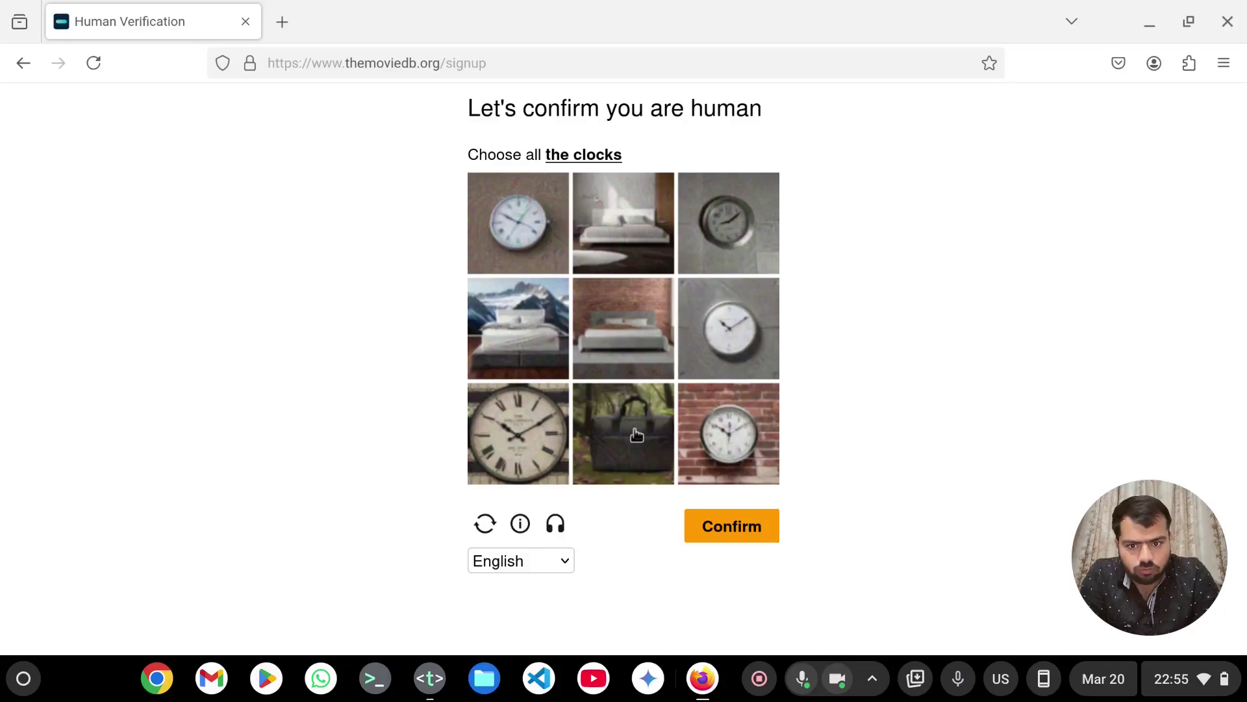
left_click(516, 261)
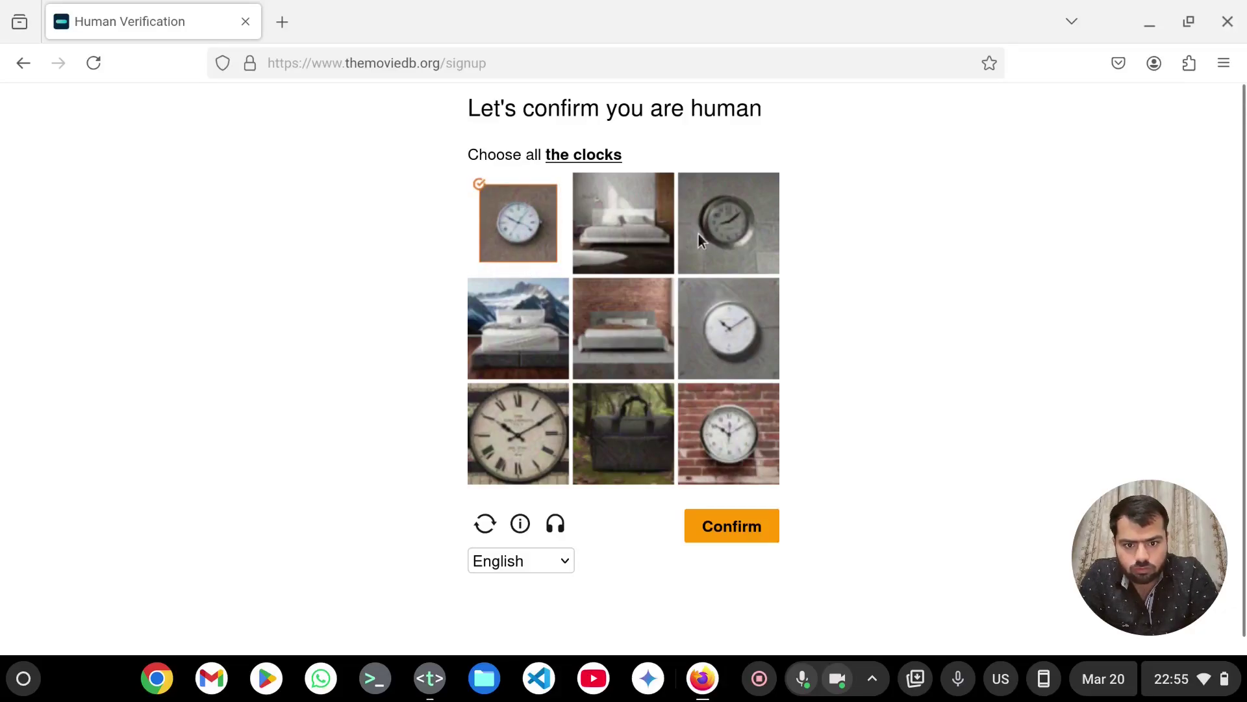
left_click(722, 240)
left_click(739, 322)
left_click(731, 434)
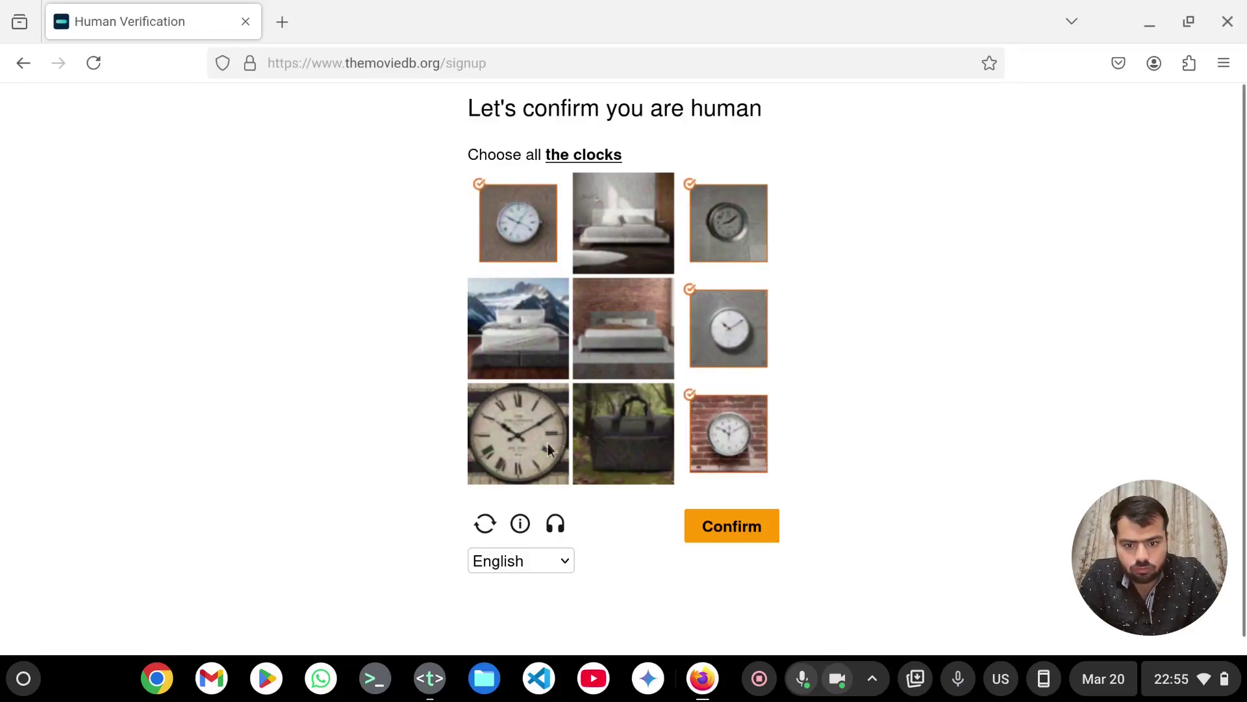
left_click(536, 441)
left_click(715, 534)
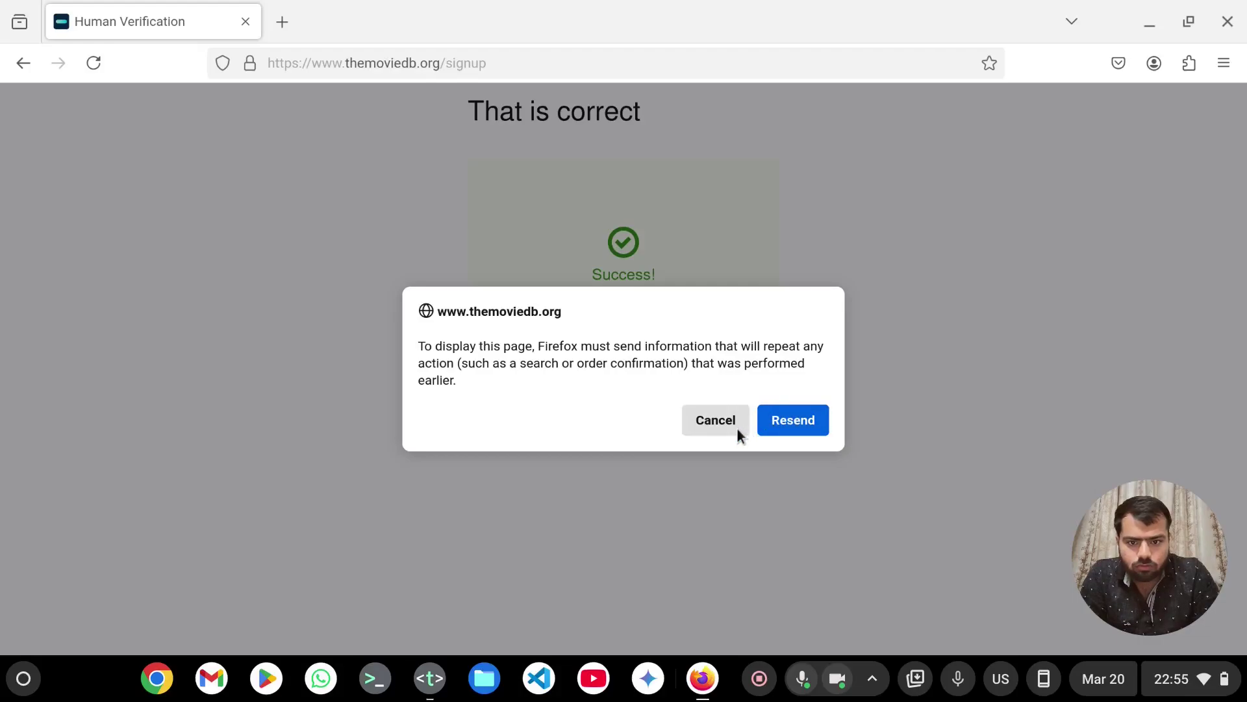
- Resend the form data to reach the login page's verification-required notice
left_click(774, 430)
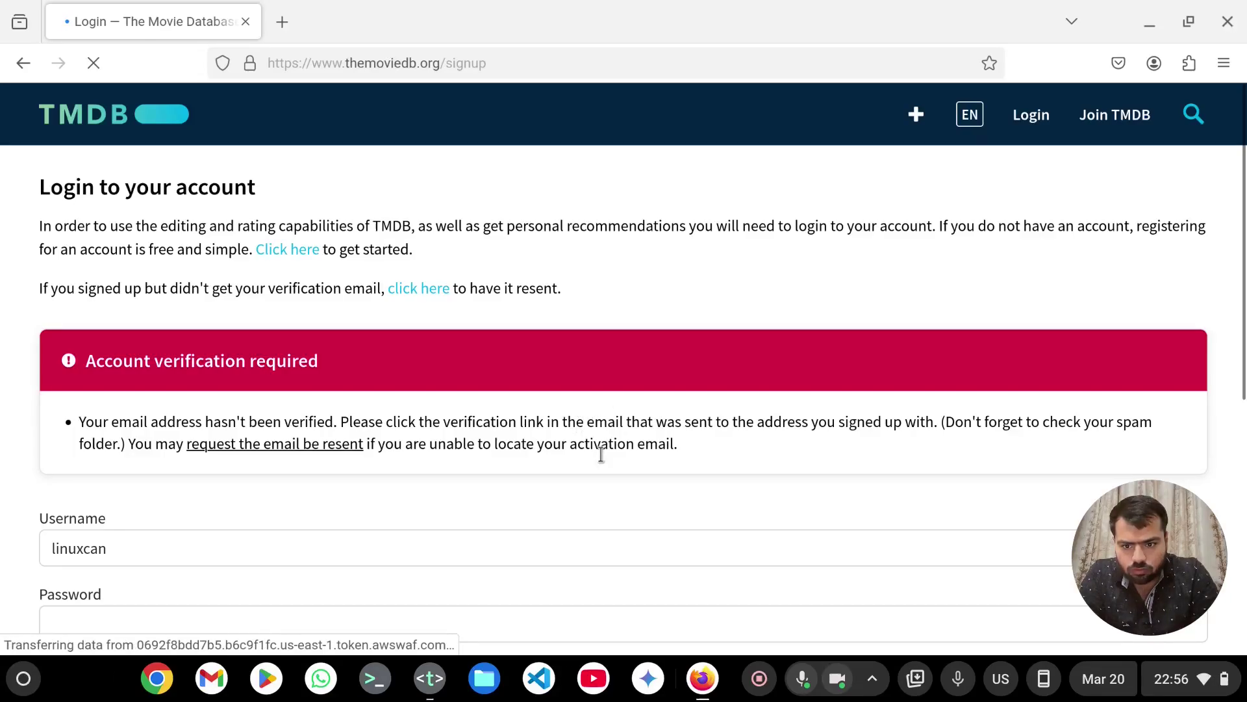
scroll(601, 455, "down", 3)
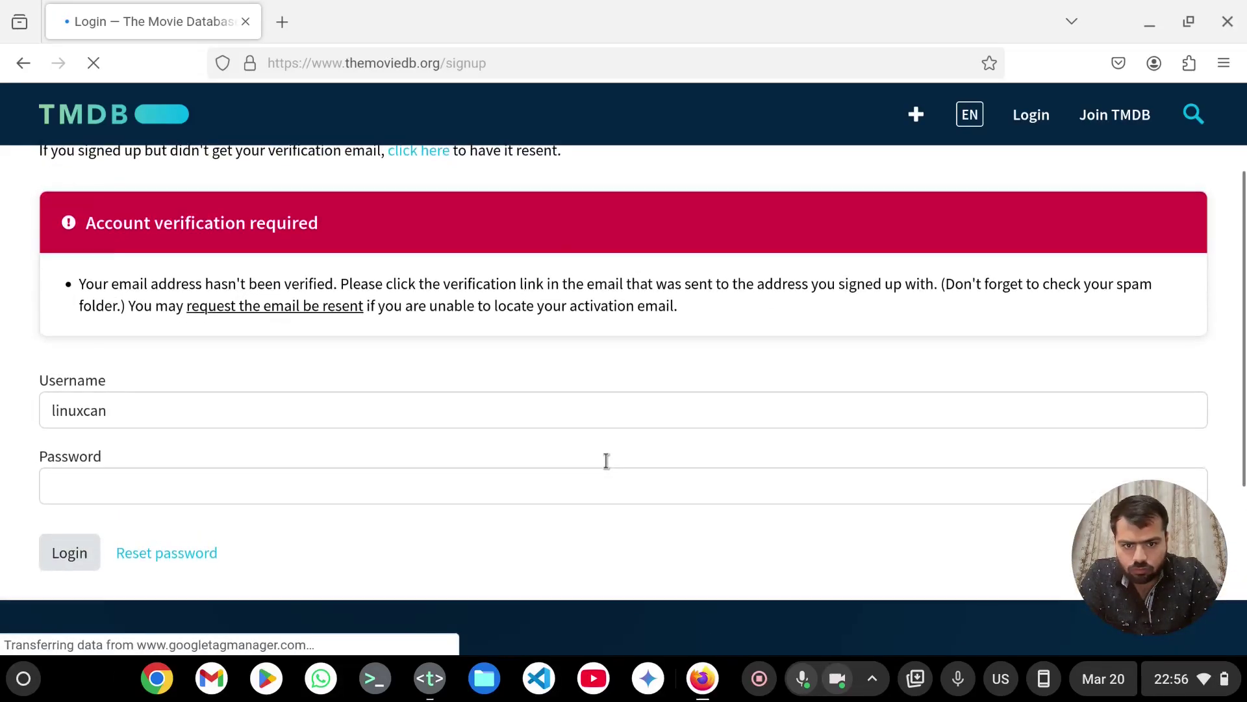
scroll(606, 460, "up", 1)
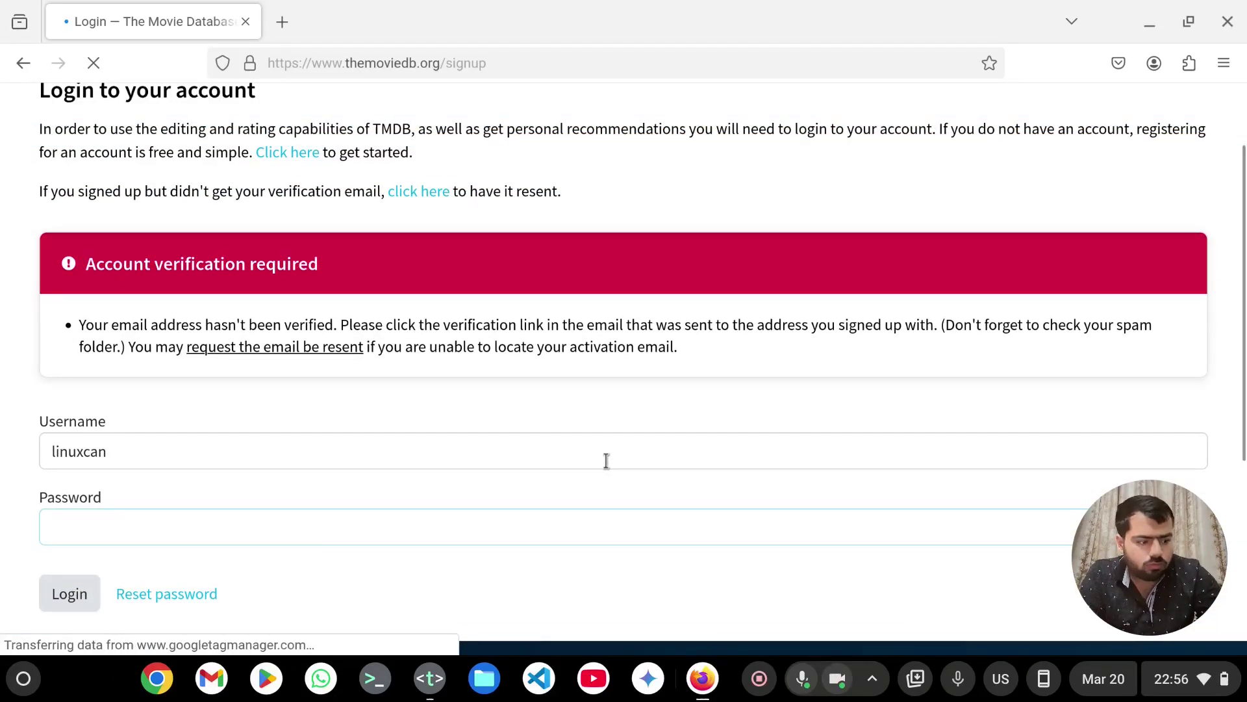
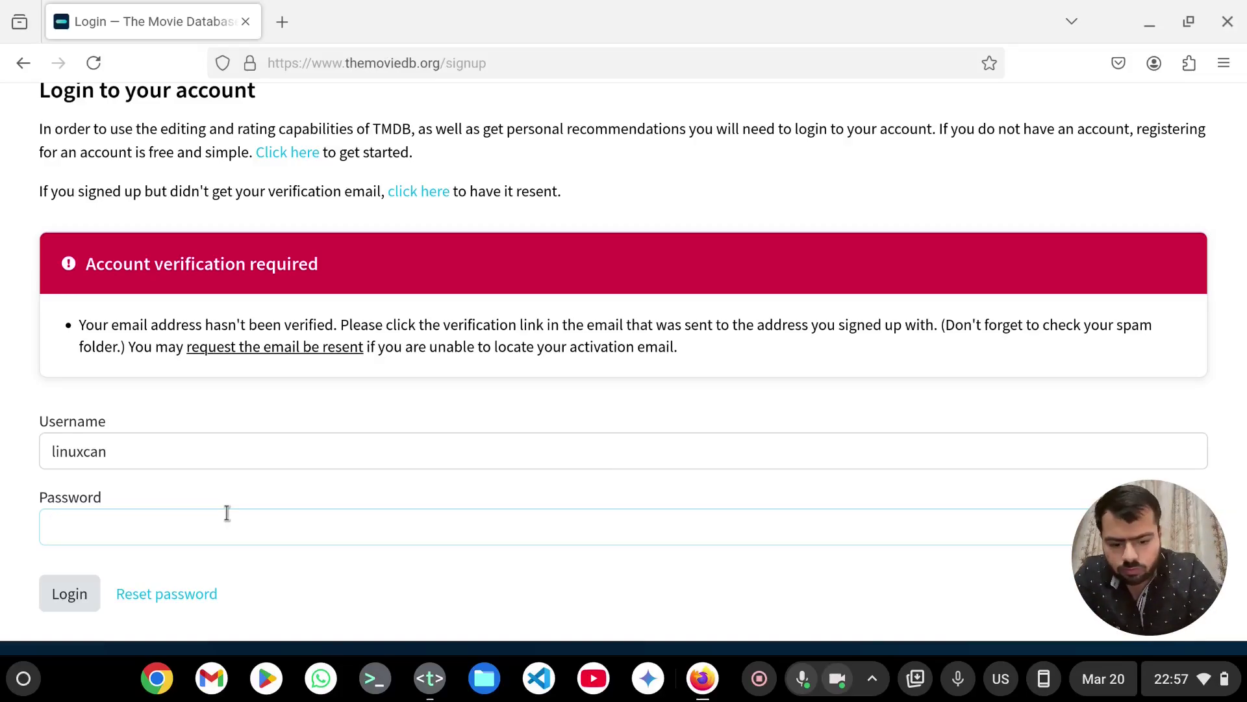
- Log in with the account password and decline Firefox's offer to save it
type("••••••")
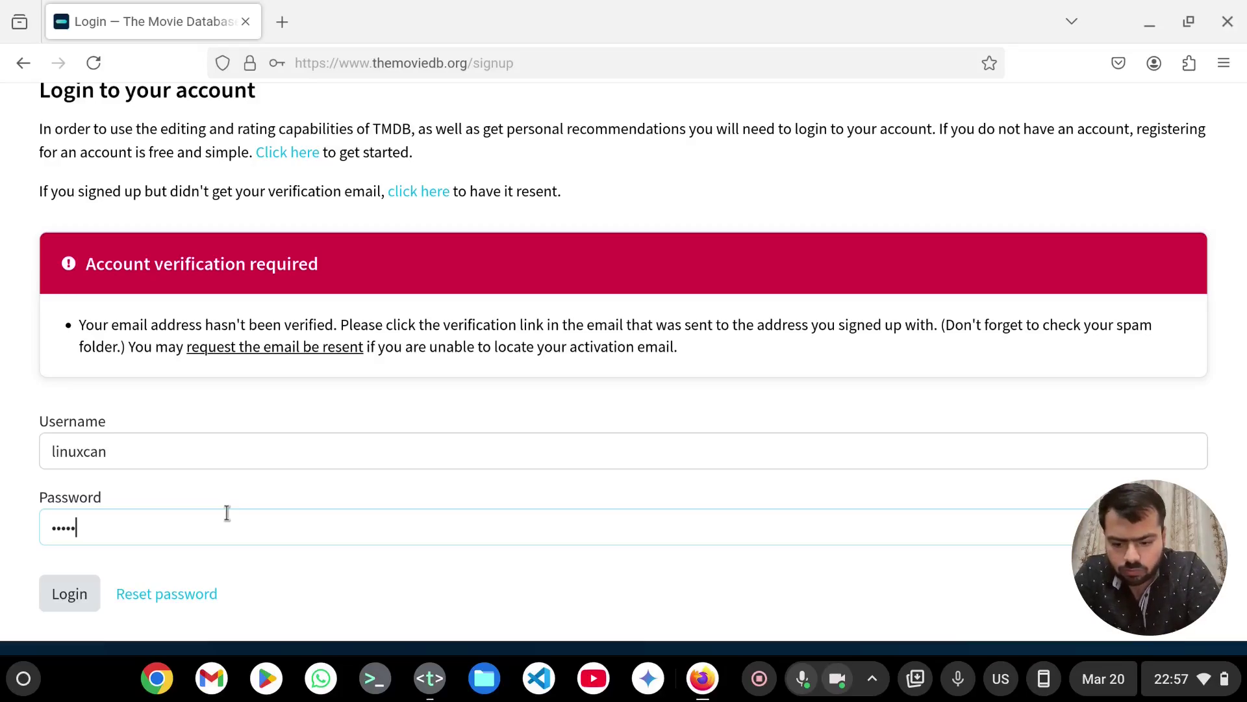
key("Return")
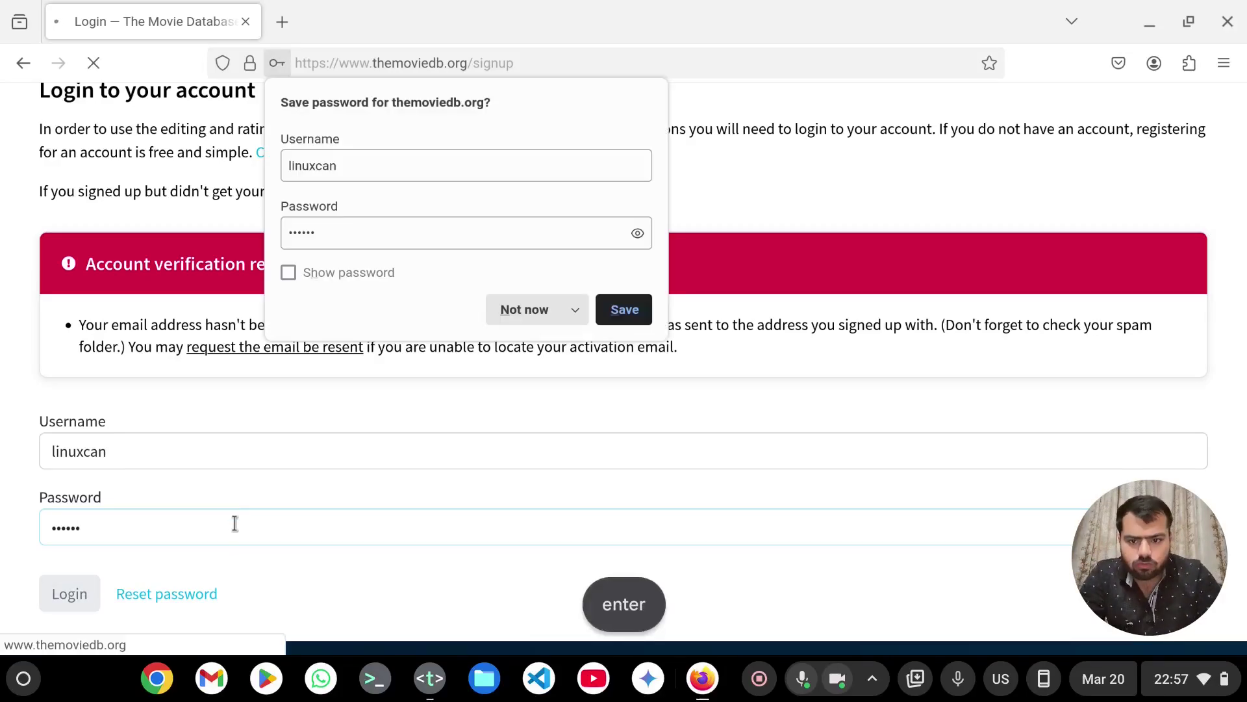
left_click(514, 313)
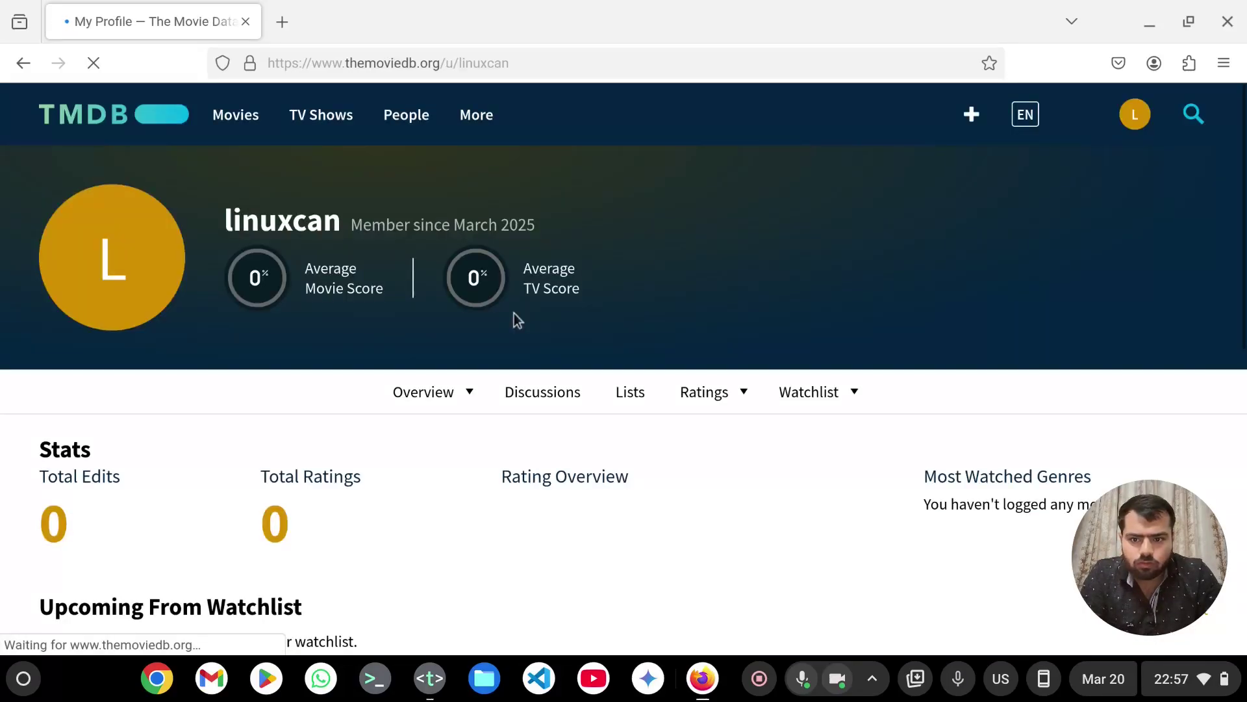
- Look over the new profile page and bring up the account menu
scroll(513, 313, "down", 8)
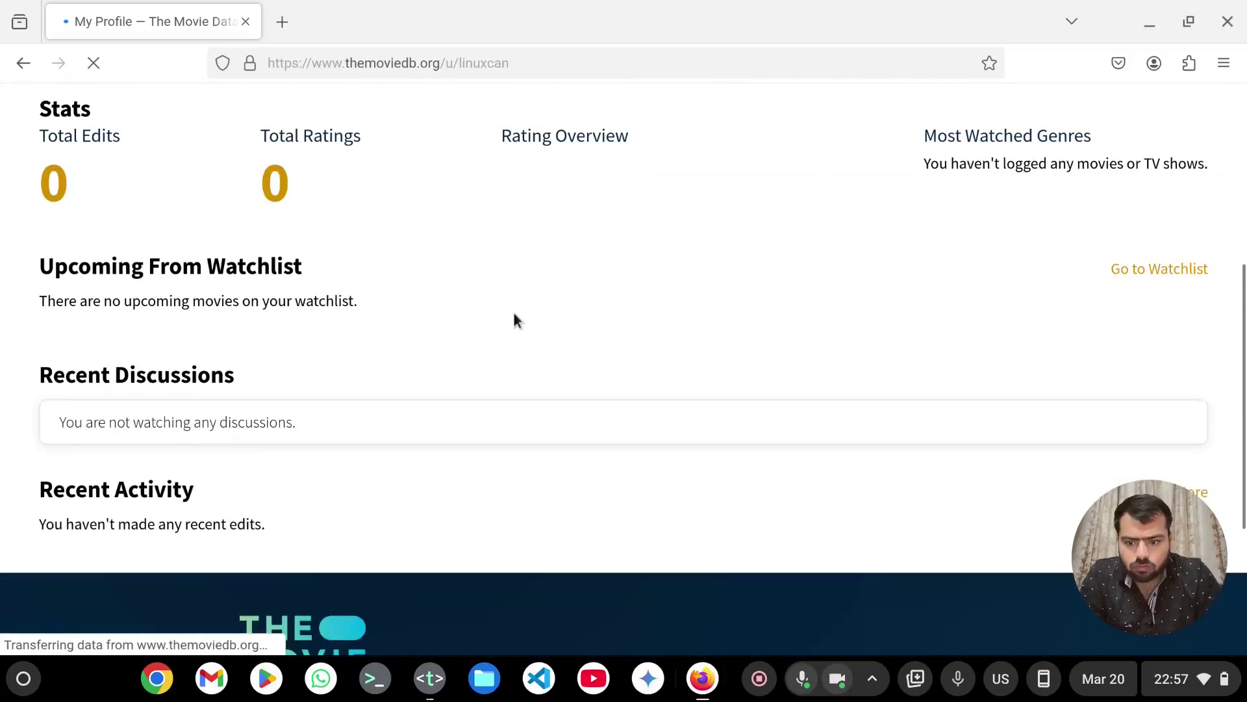
scroll(514, 314, "up", 8)
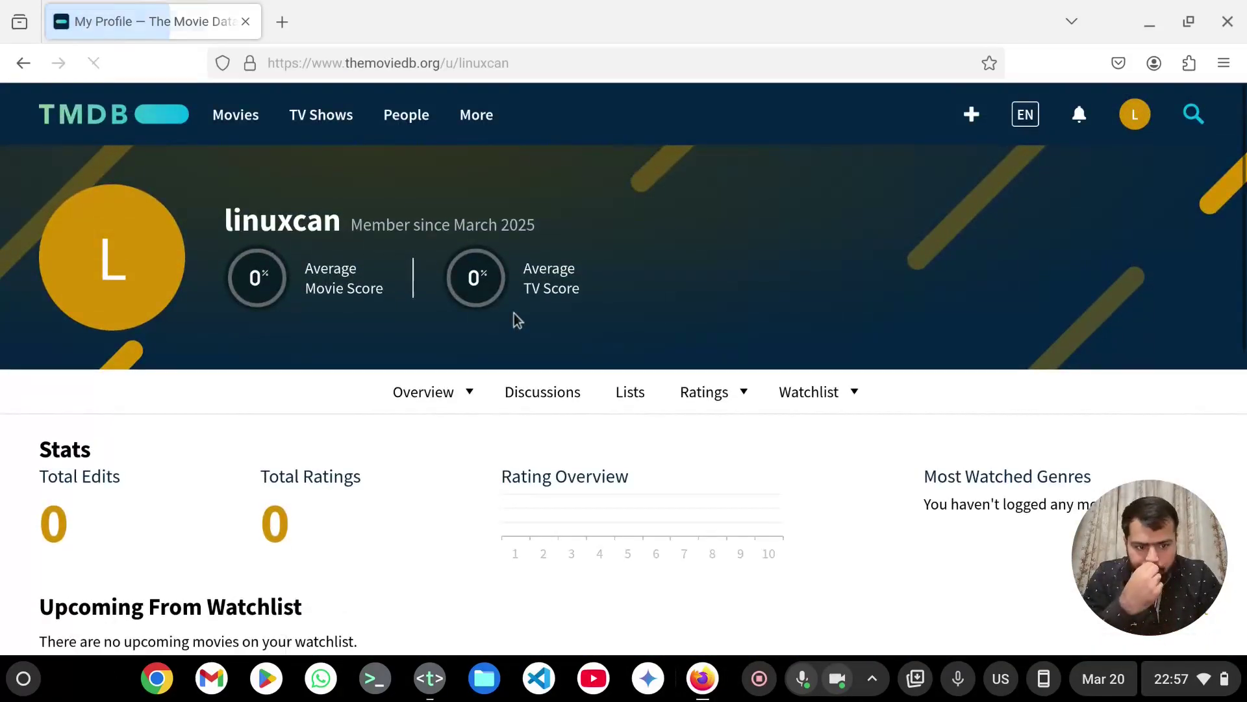
mouse_move(462, 391)
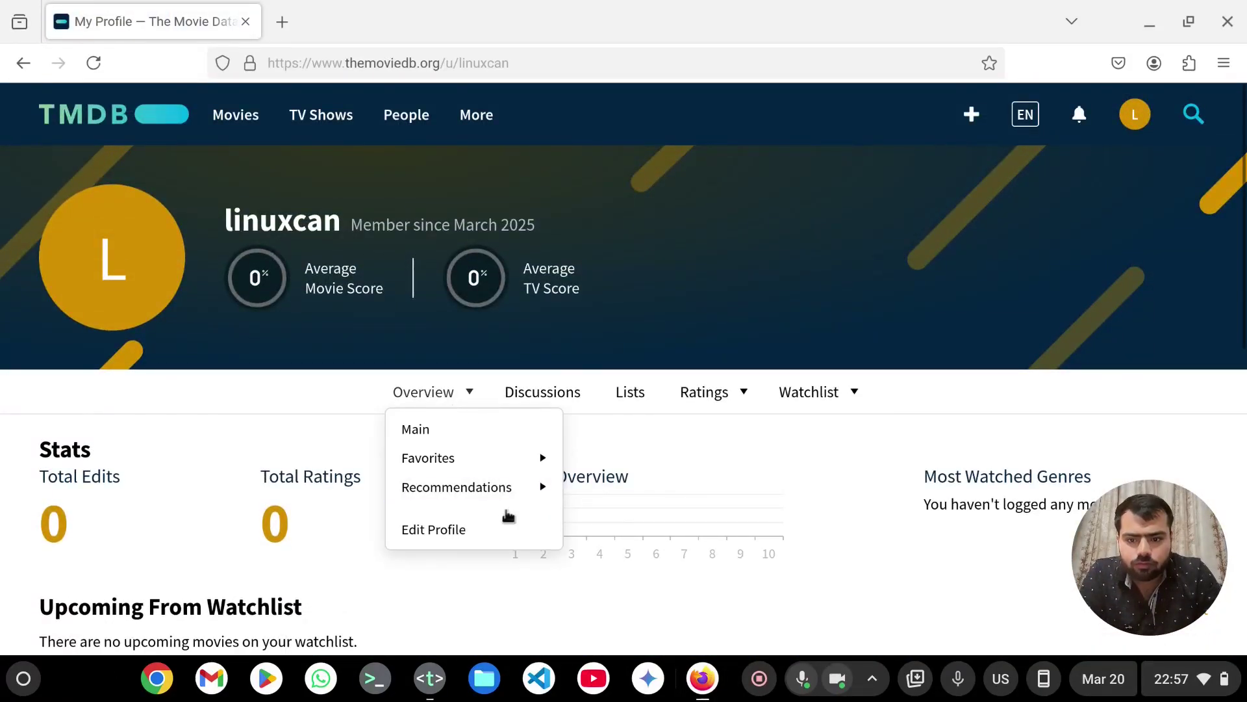
scroll(513, 601, "down", 4)
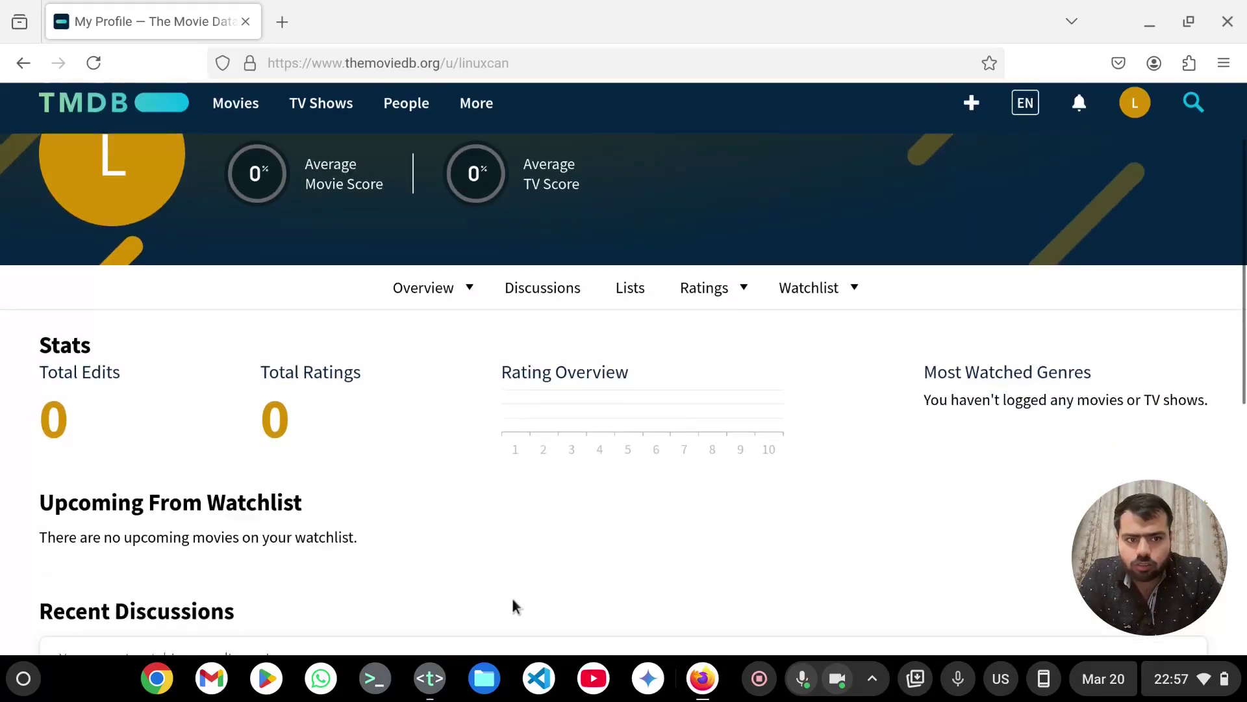
scroll(513, 605, "down", 4)
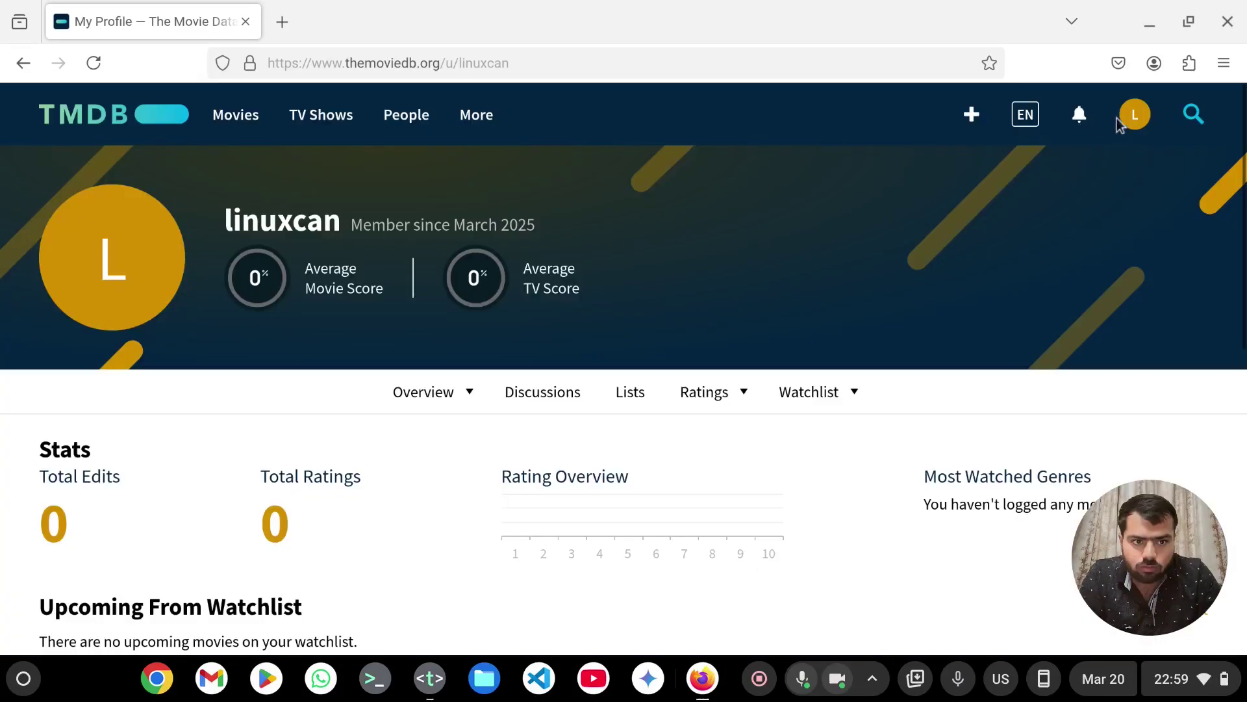
left_click(1144, 117)
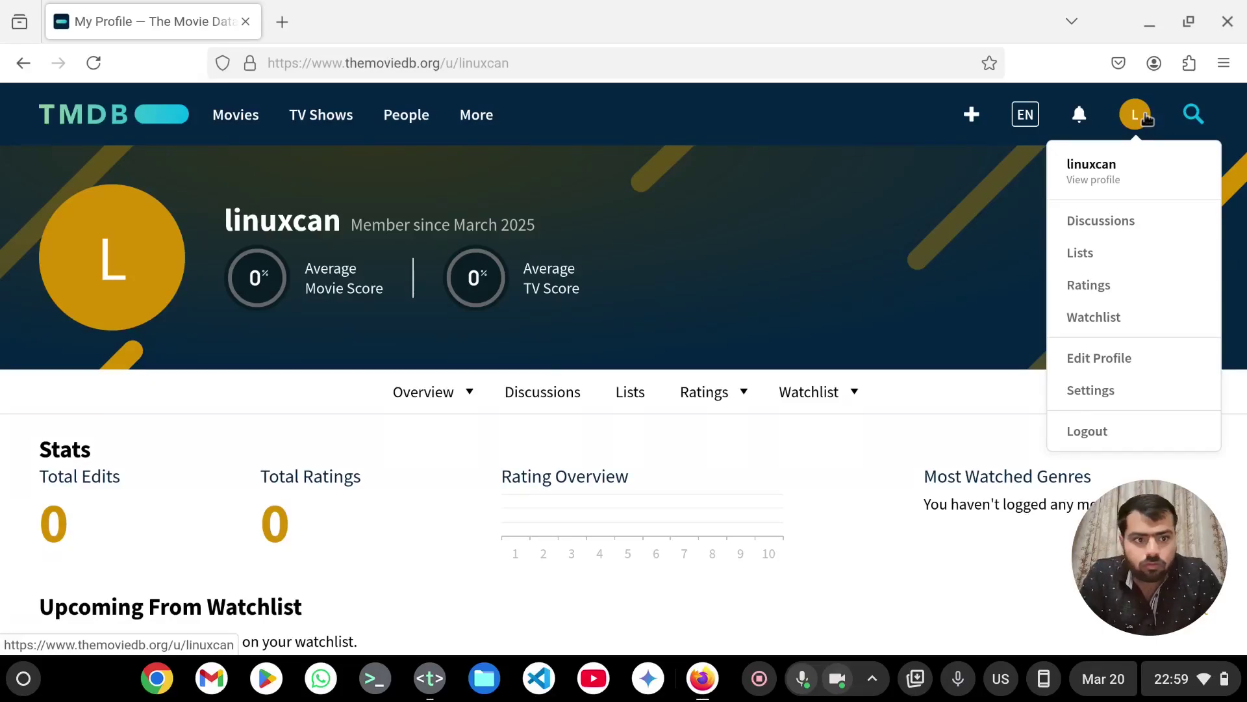
- Go to account settings and open the API section
left_click(1087, 391)
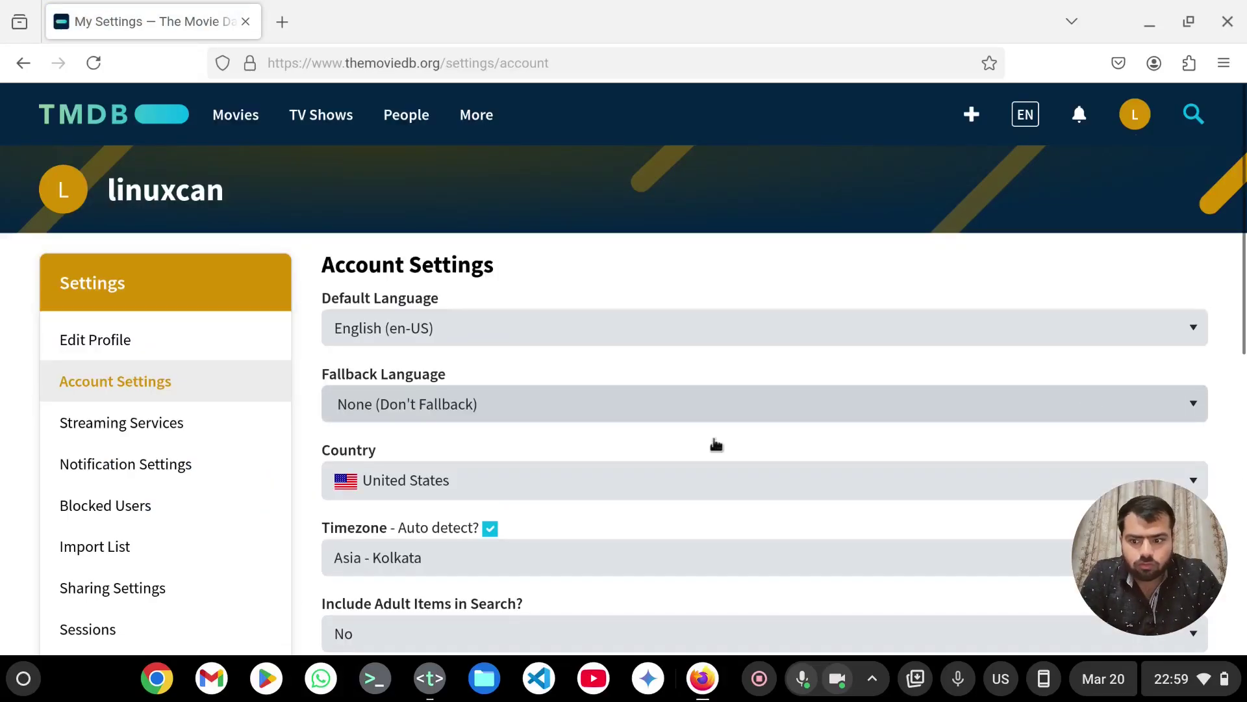
scroll(167, 573, "down", 3)
scroll(167, 572, "down", 2)
scroll(206, 545, "up", 5)
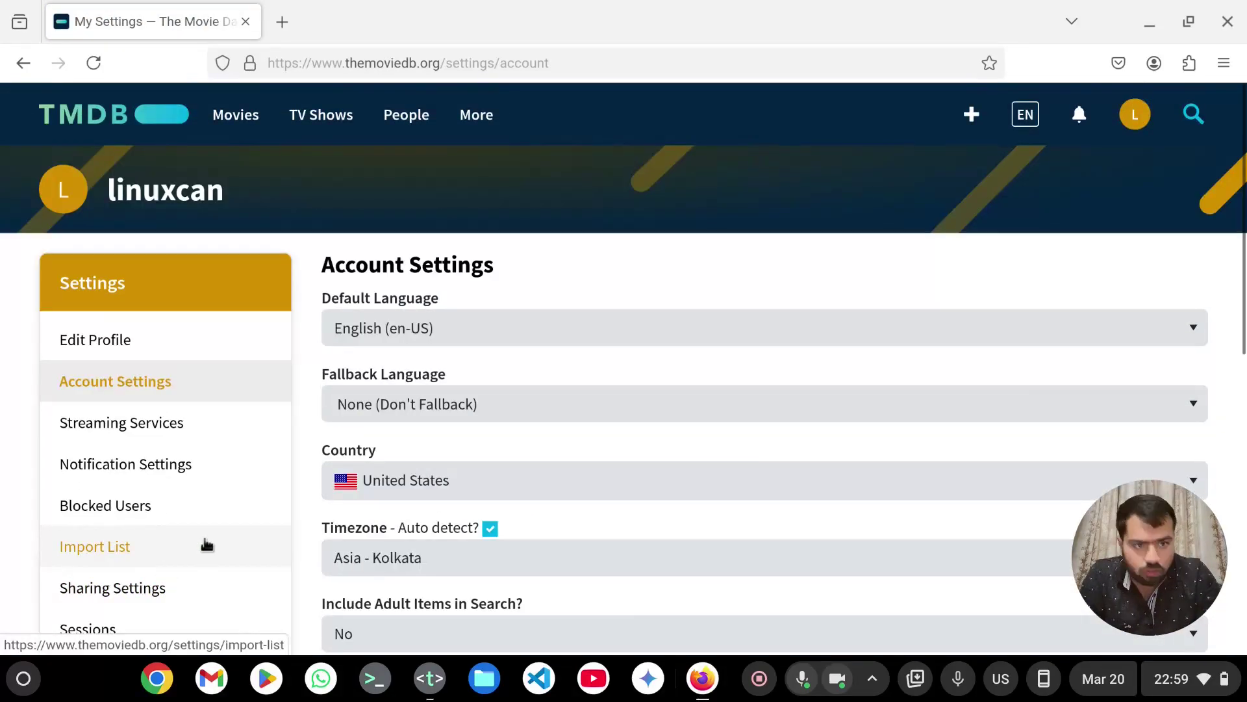
left_click(1138, 124)
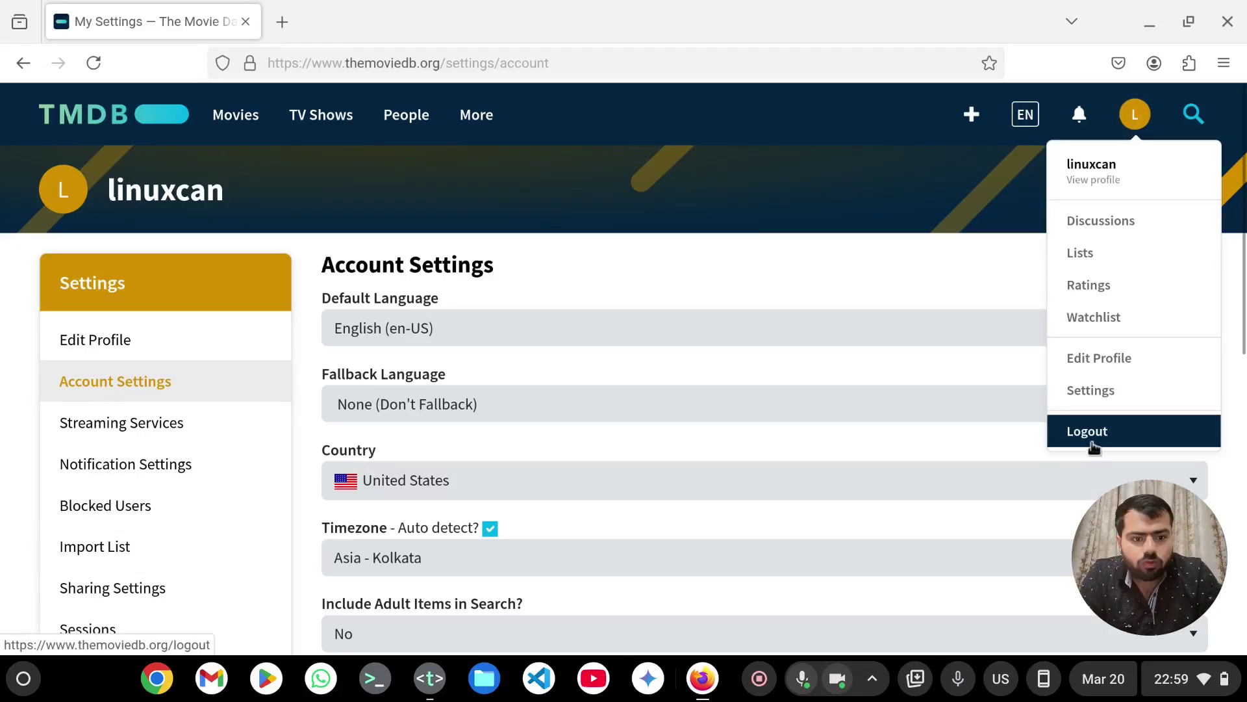
scroll(151, 448, "down", 4)
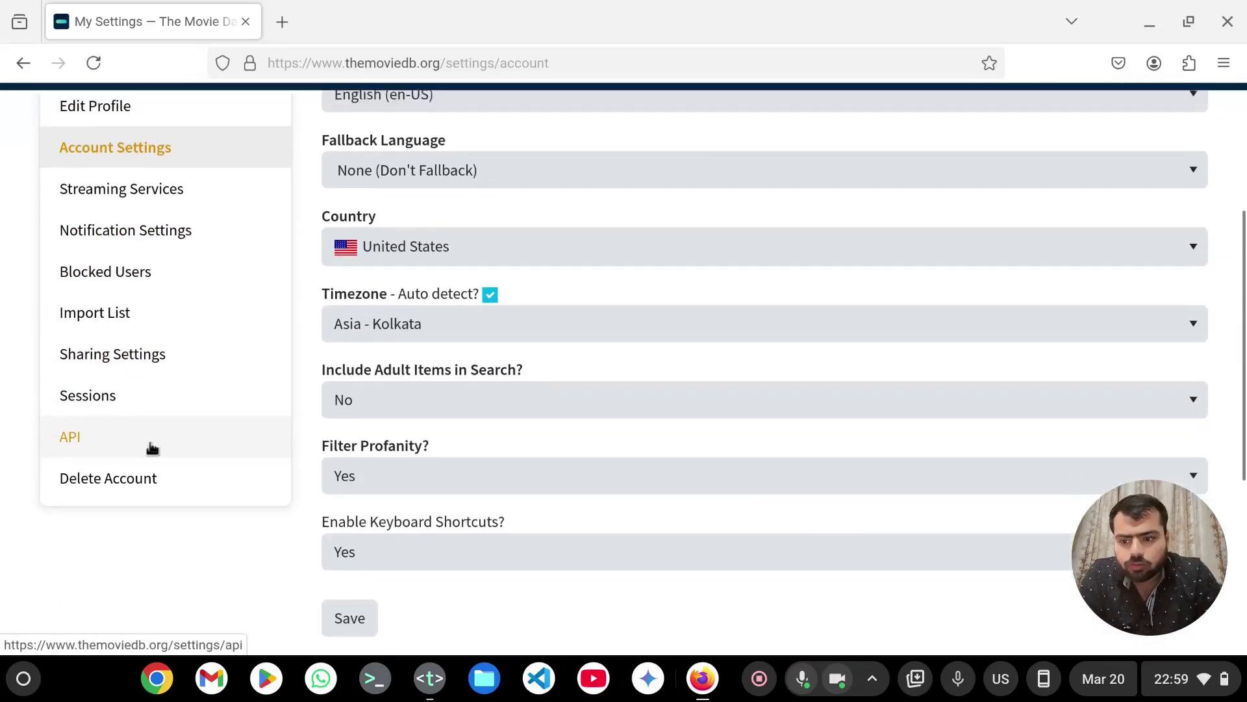
left_click(151, 447)
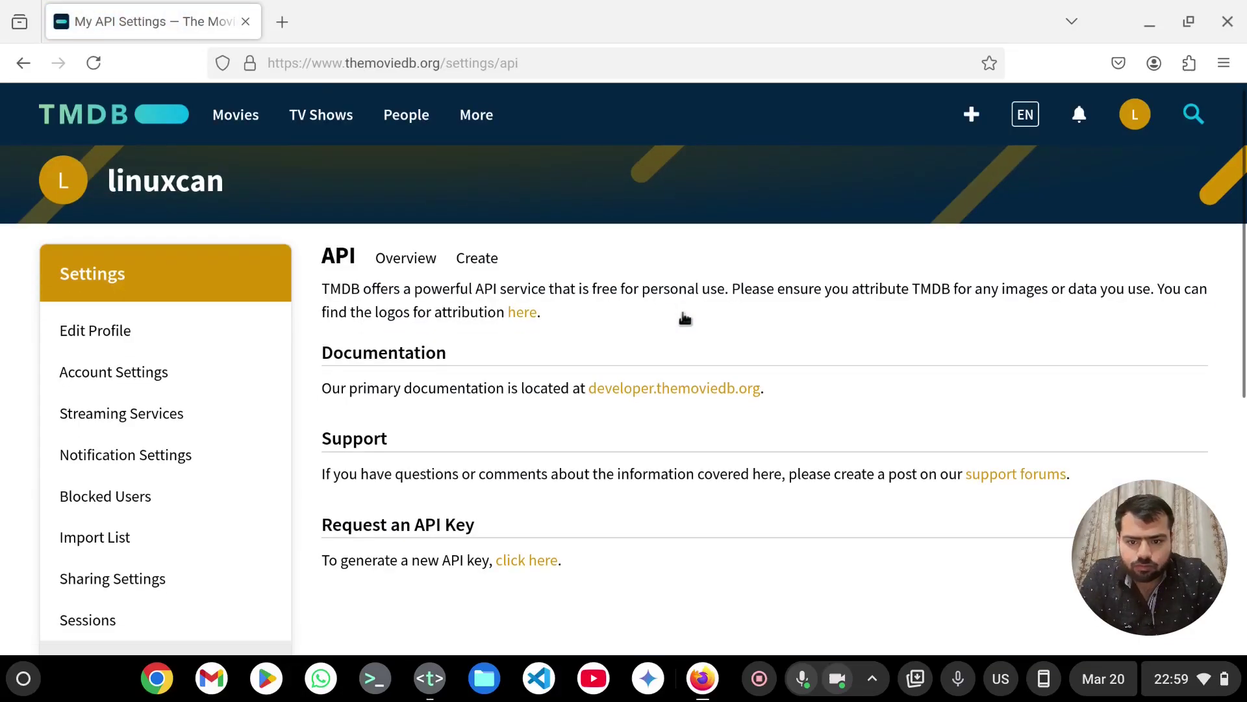
- Start a new API key request from the API settings page
scroll(685, 318, "down", 2)
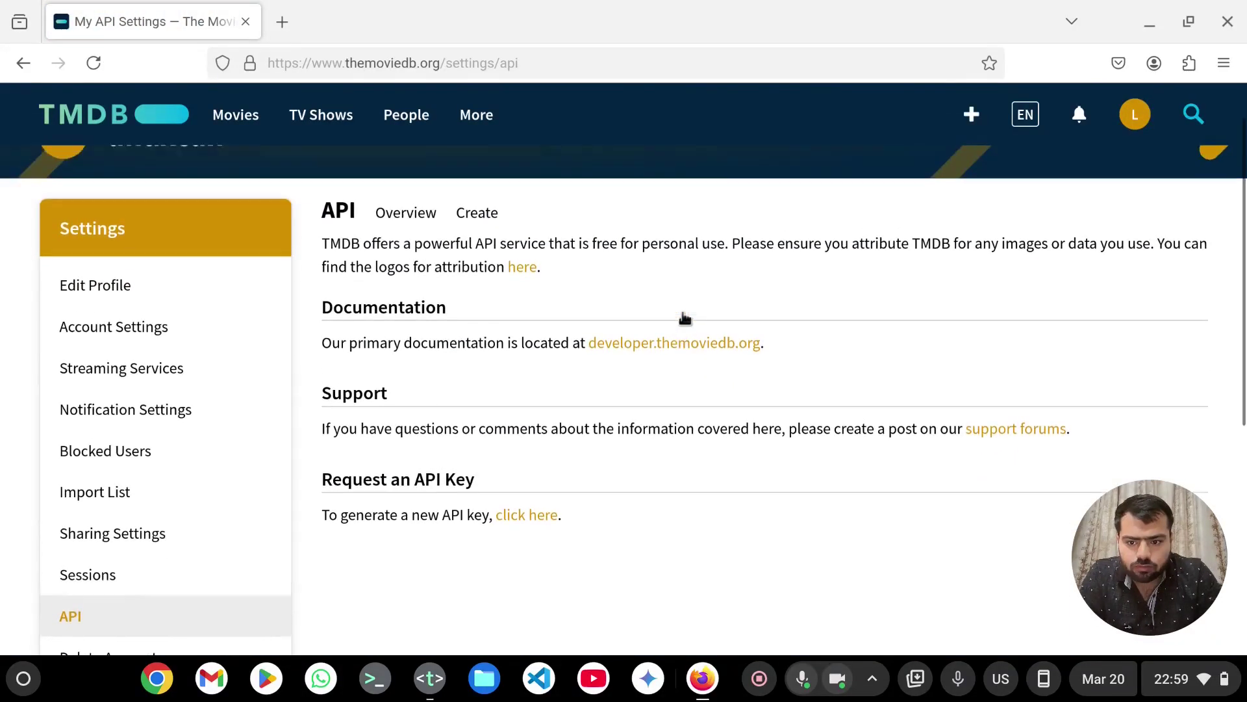
scroll(542, 551, "up", 1)
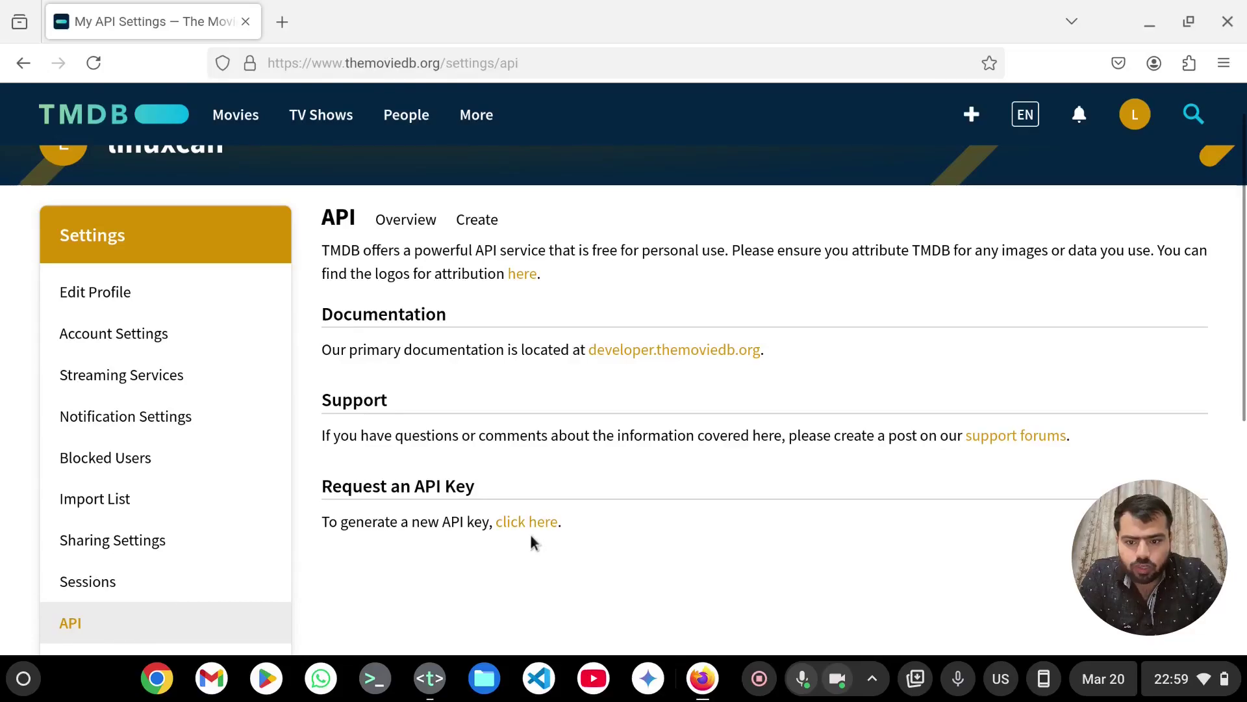
left_click(542, 523)
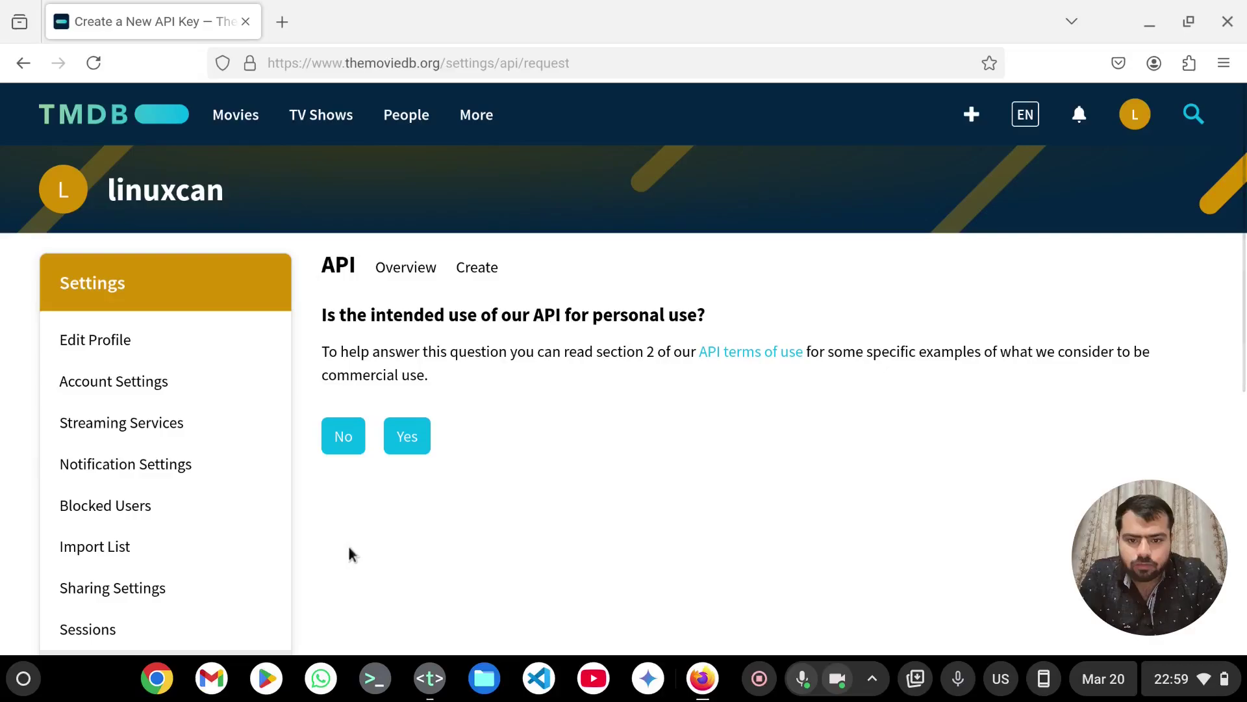
- Declare personal use, name the application 'linuxmovie', pick its use type, and view the key details
left_click(409, 437)
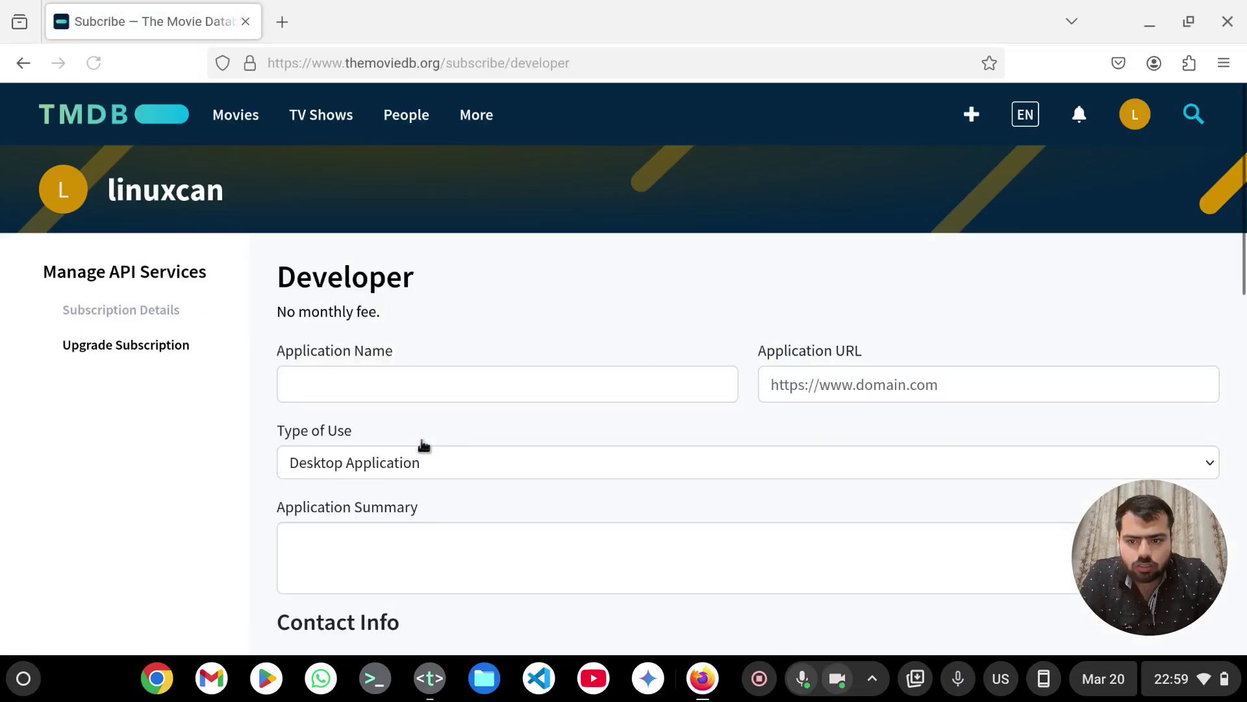
left_click(458, 397)
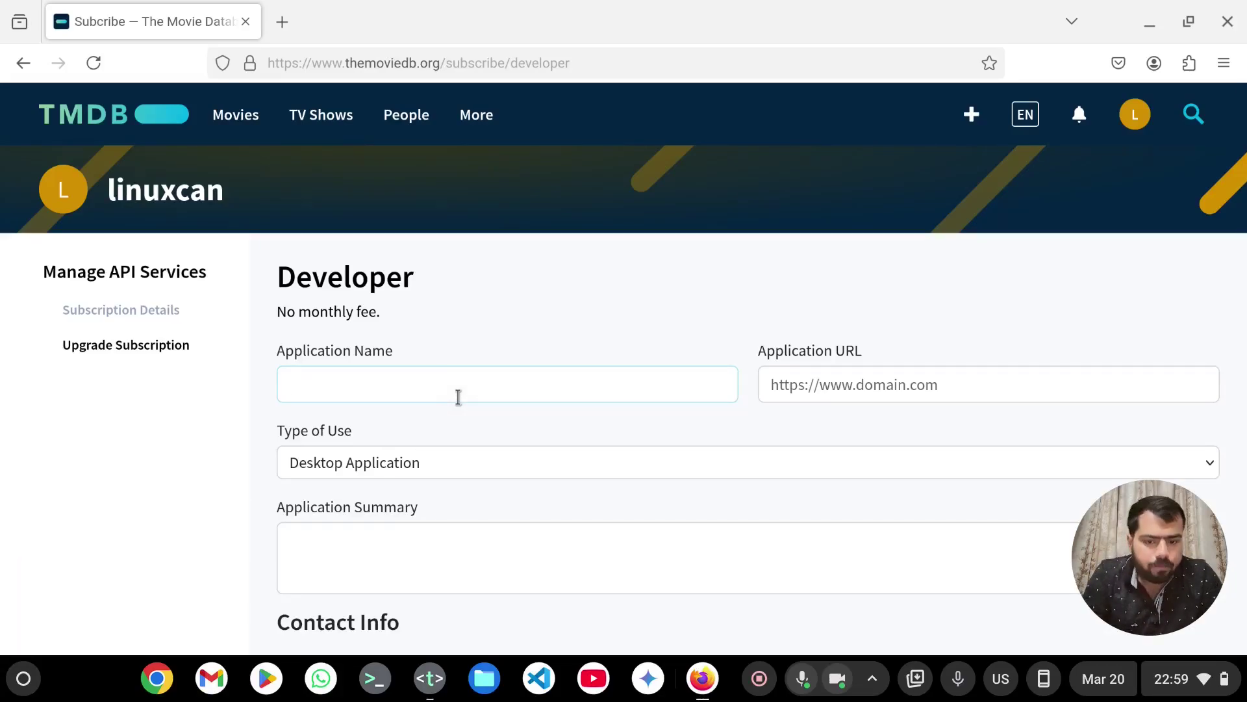
type("l")
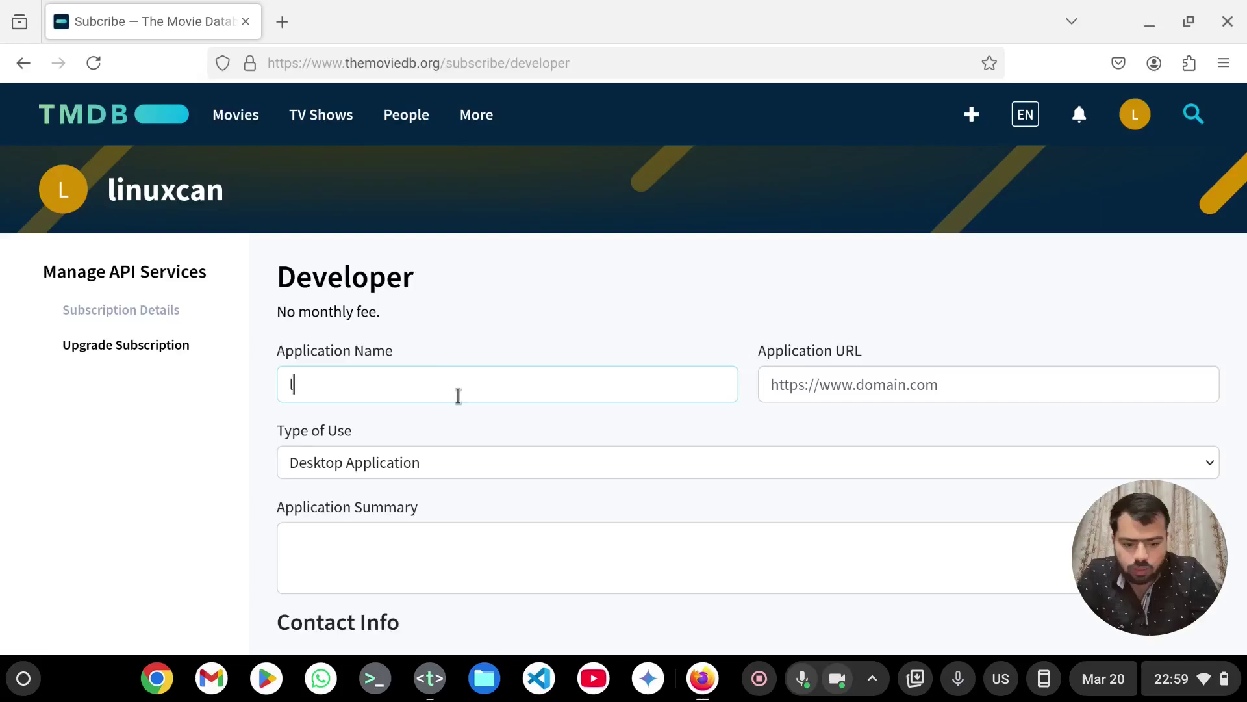
type("inuxmovi")
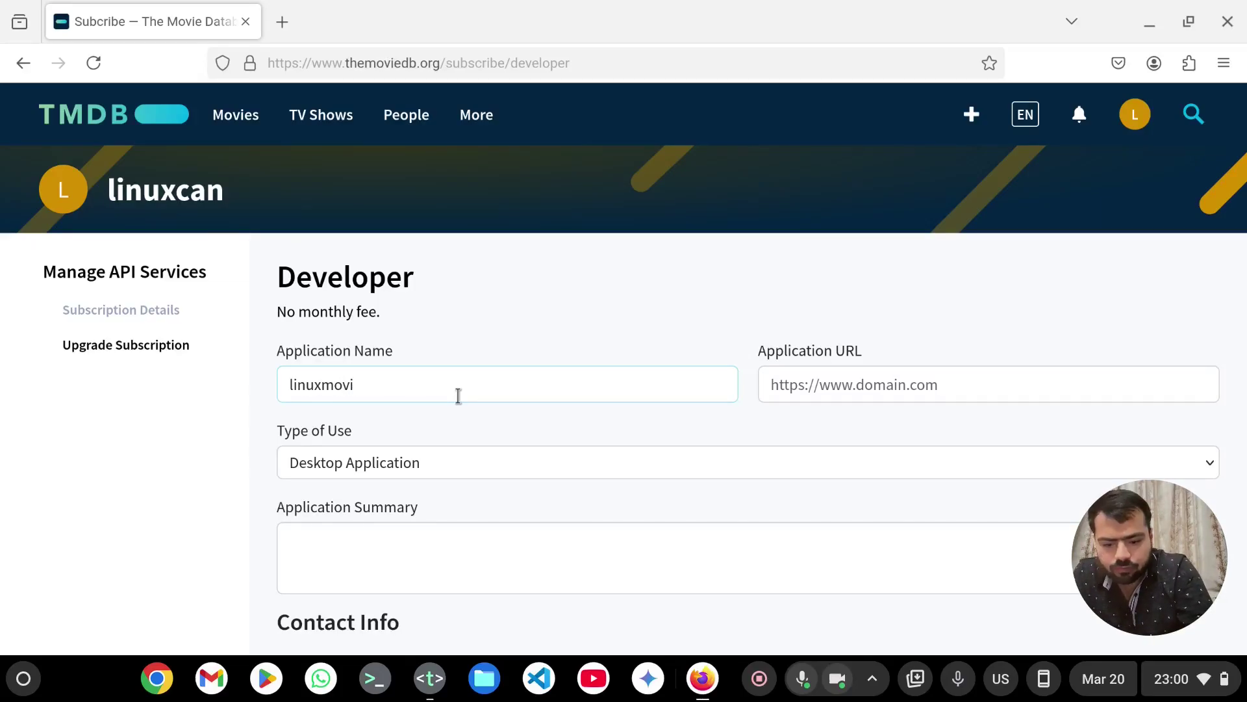
type("e")
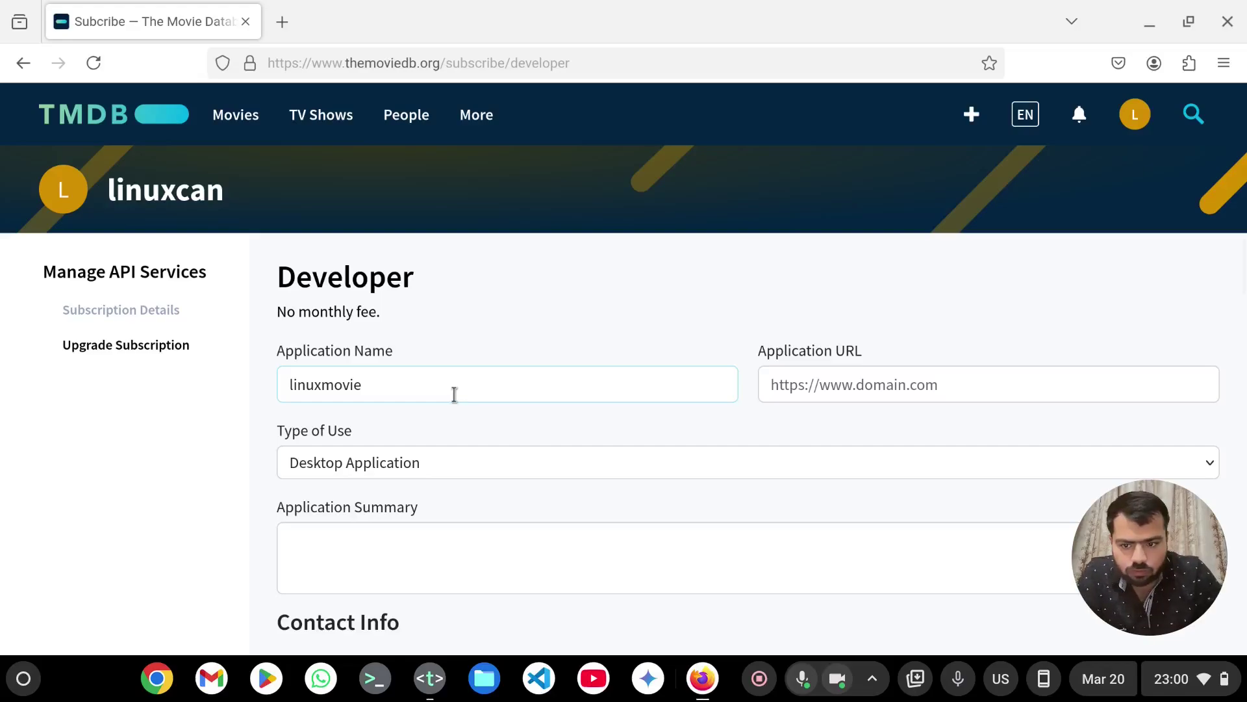
left_click(477, 478)
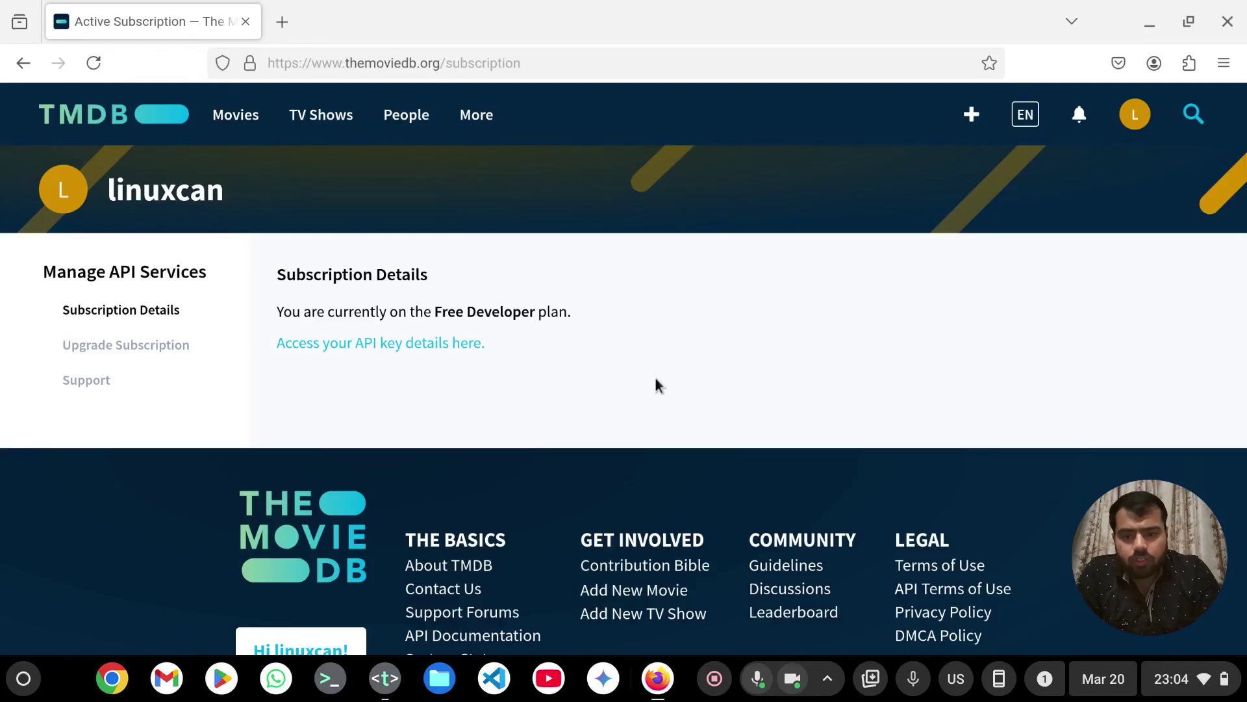
left_click(441, 353)
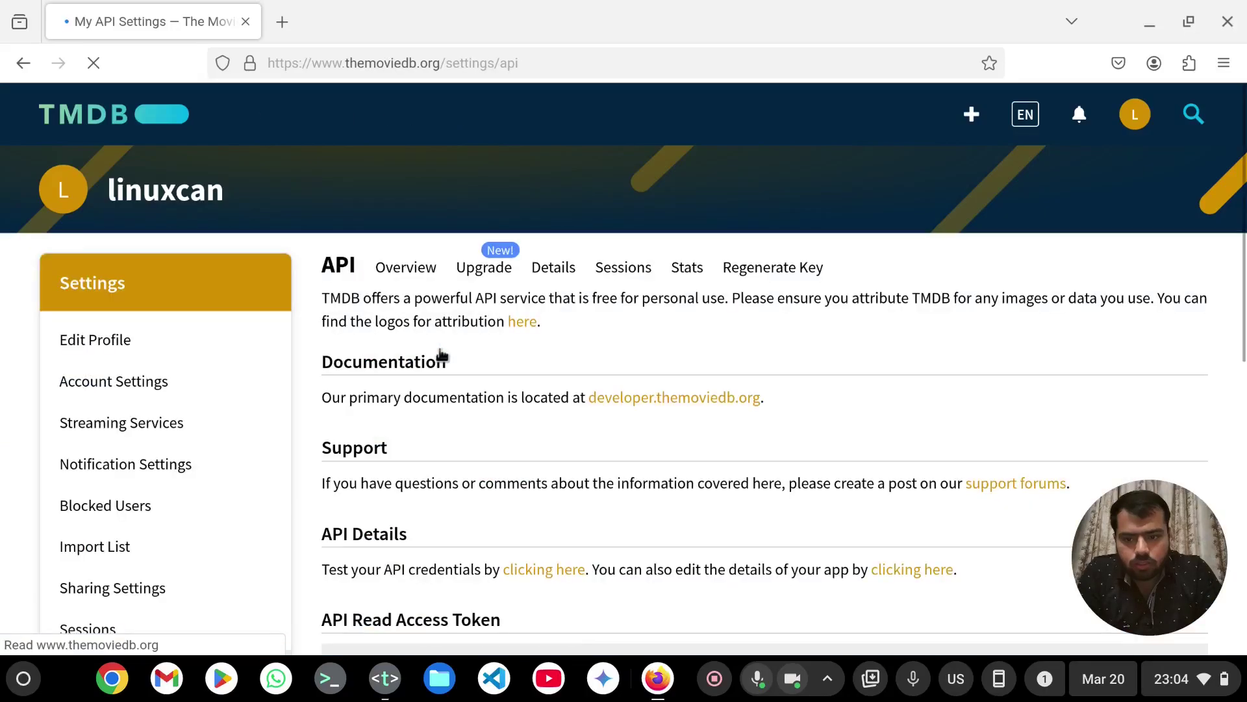
- Copy the API Read Access Token and get a blank Untitled 1 document in Text
scroll(389, 325, "down", 5)
left_click_drag(583, 349, 339, 293)
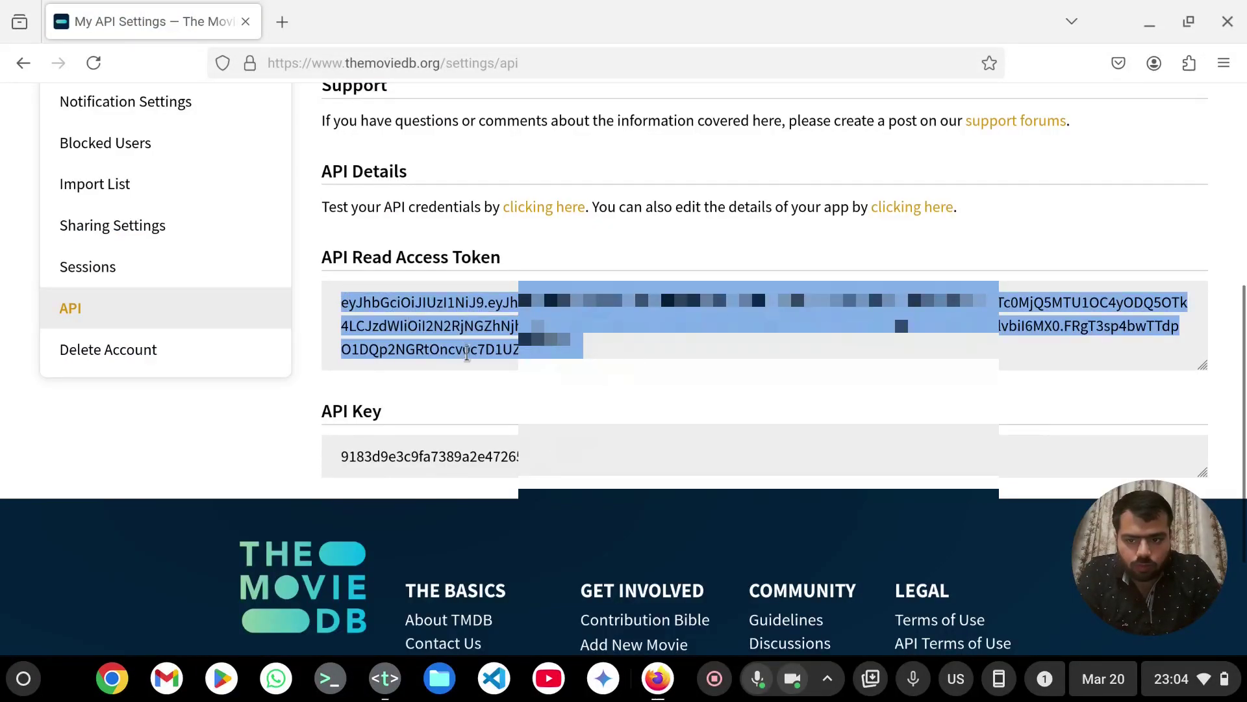
right_click(470, 333)
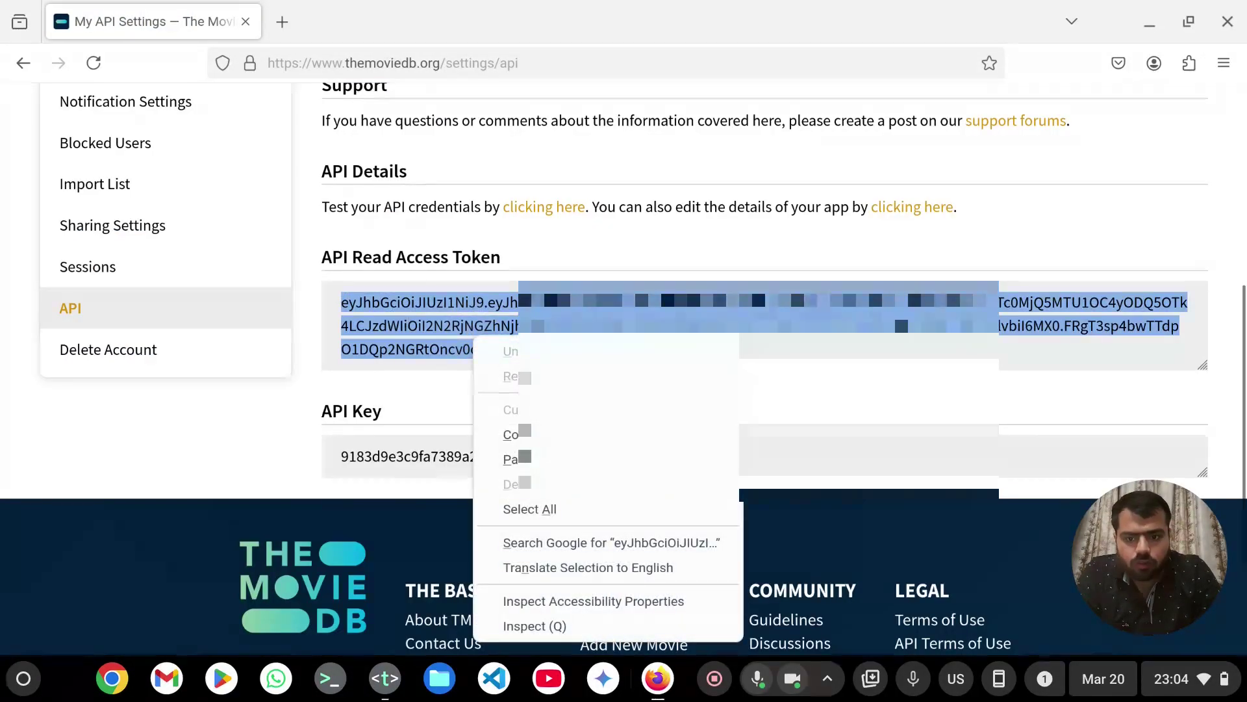
left_click(511, 435)
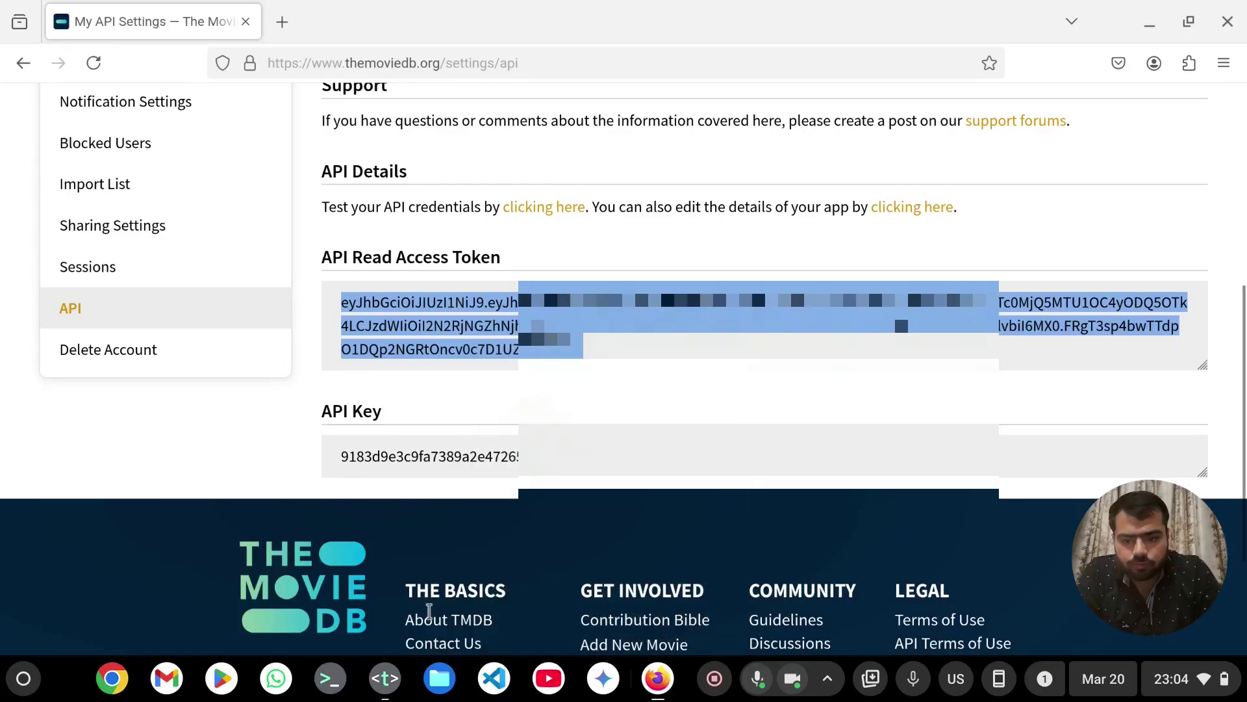
left_click(386, 678)
left_click(481, 333)
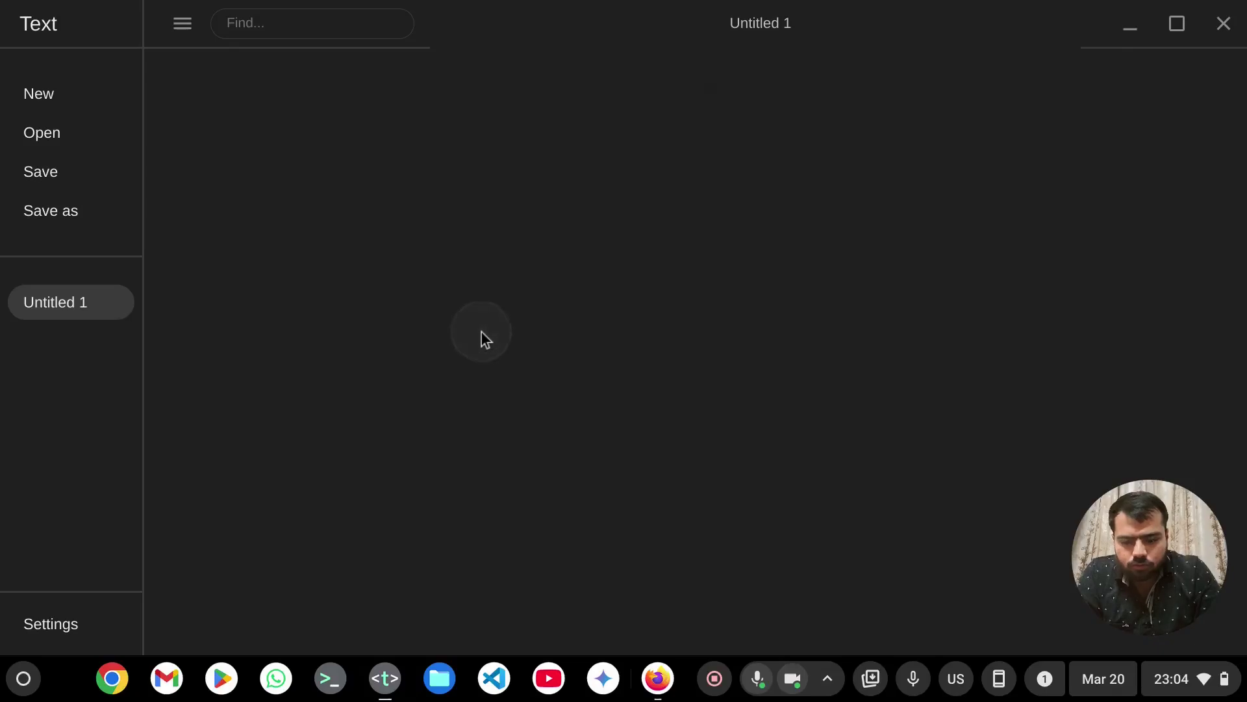
- Paste the access token into the document, then copy the API Key value in Firefox
key("ctrl+v")
key("Return")
key("Return")
key("Return")
key("Return")
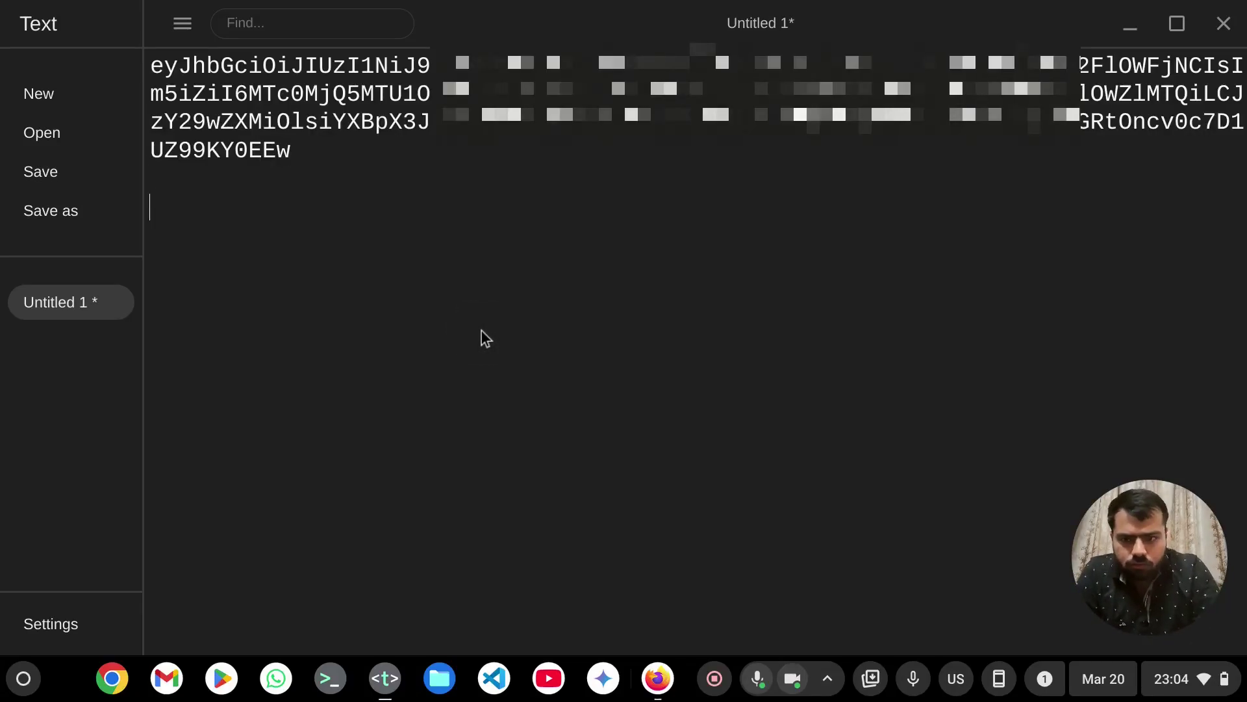
left_click(385, 678)
left_click_drag(604, 455, 332, 459)
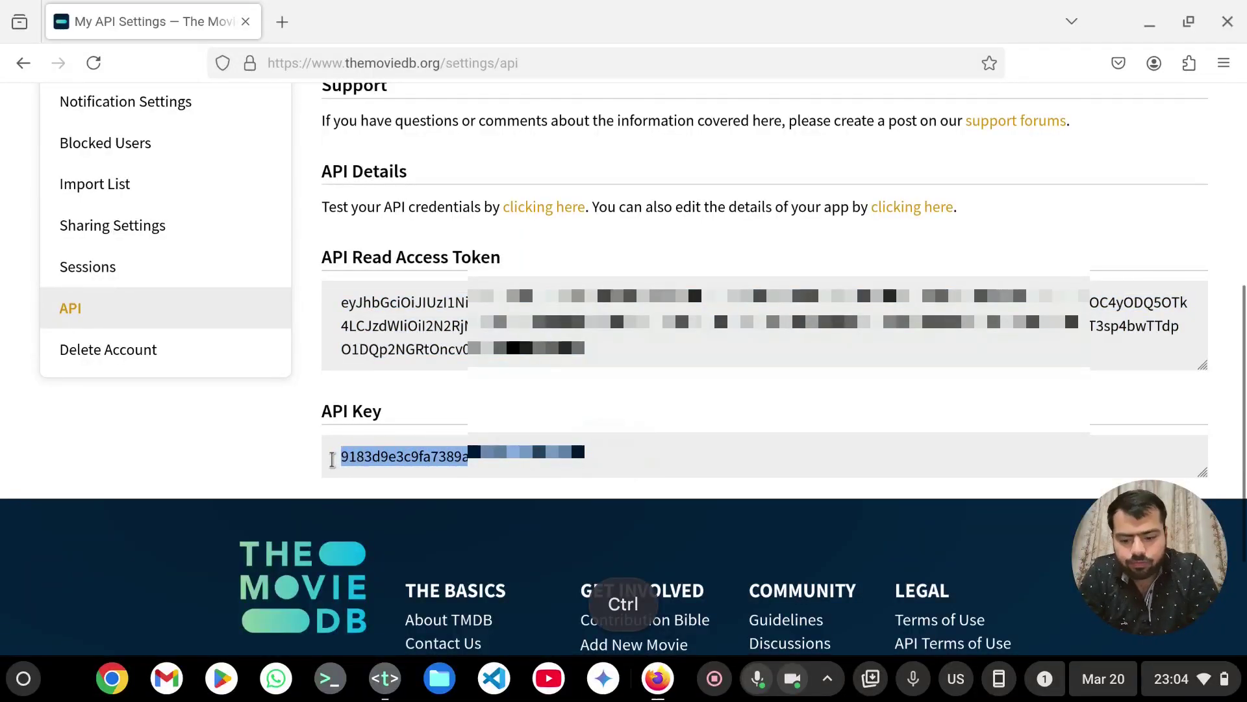
key("ctrl+c")
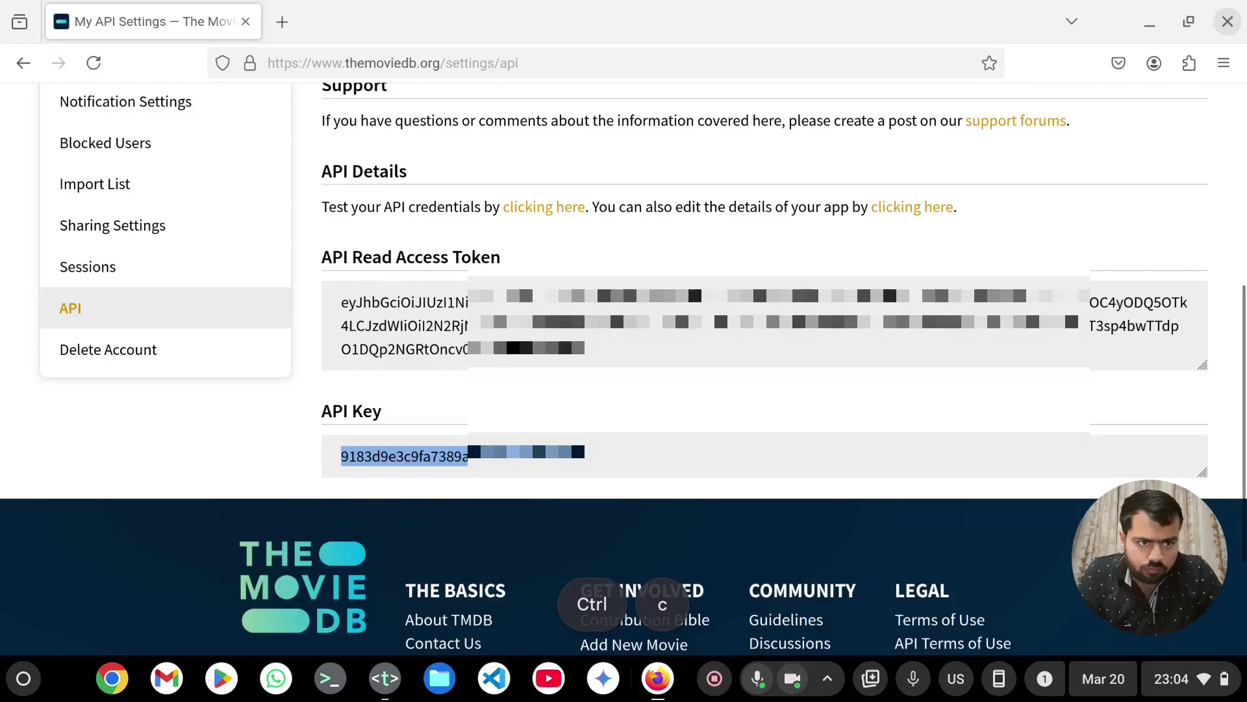
- Paste the API key a few lines below the token in the Text document
left_click(1227, 21)
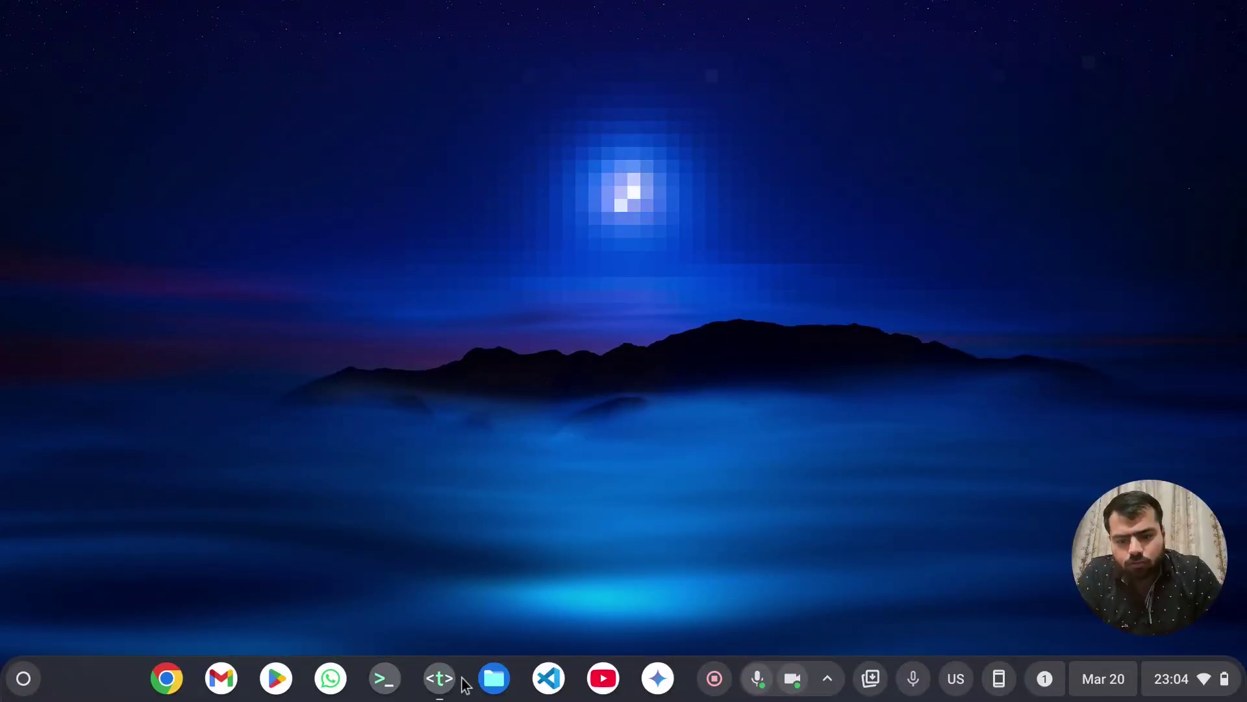
left_click(442, 678)
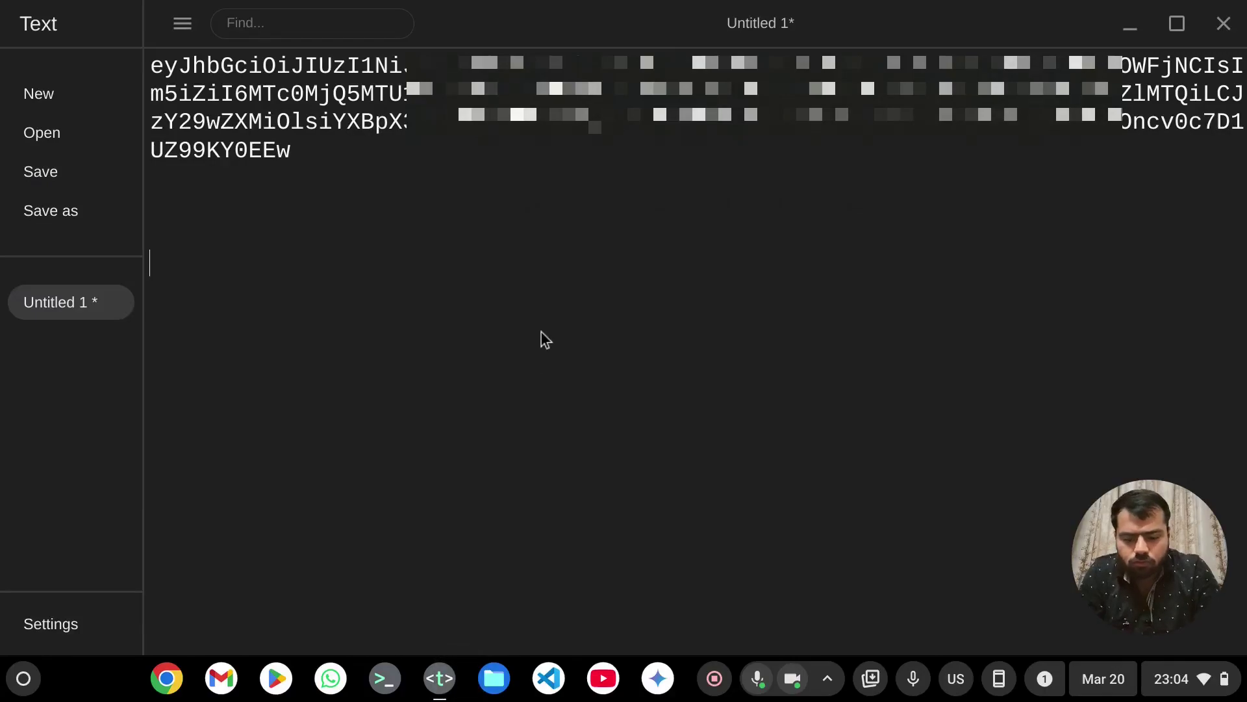
key("ctrl+v")
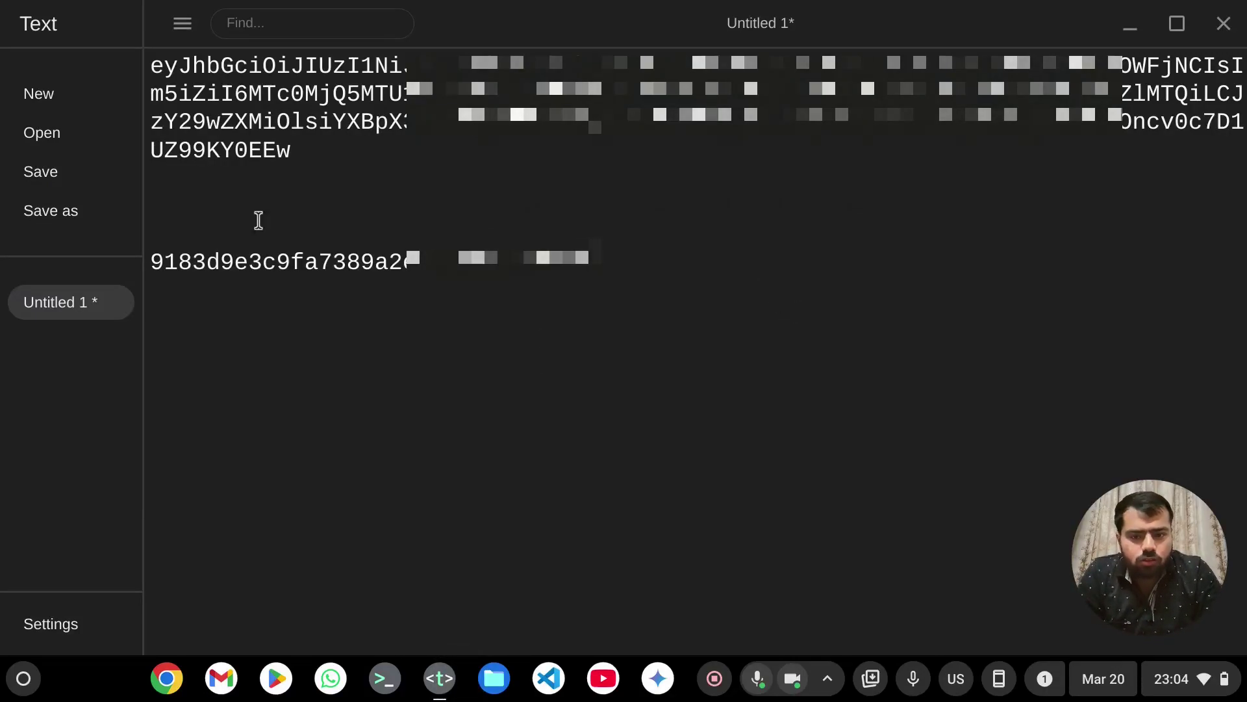
left_click(14, 692)
key("Escape")
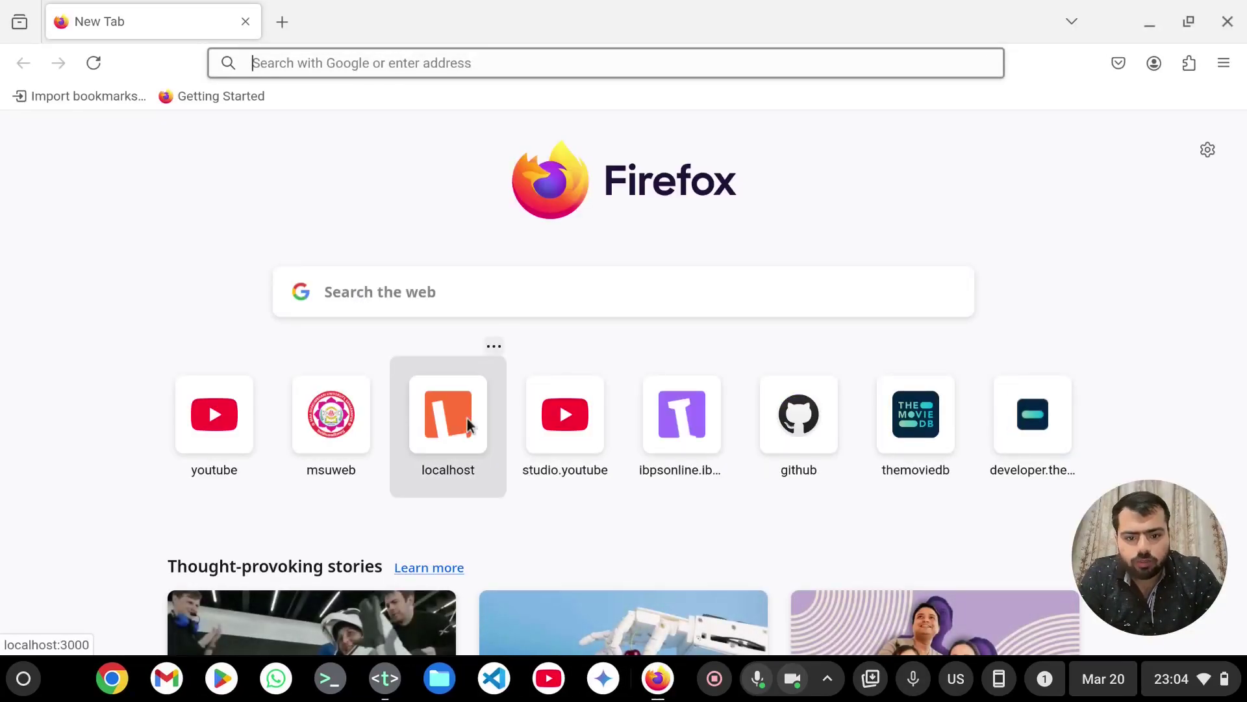
- Load the TMDB developer docs and connect SandVPN to the USA New York 3 server
left_click(944, 456)
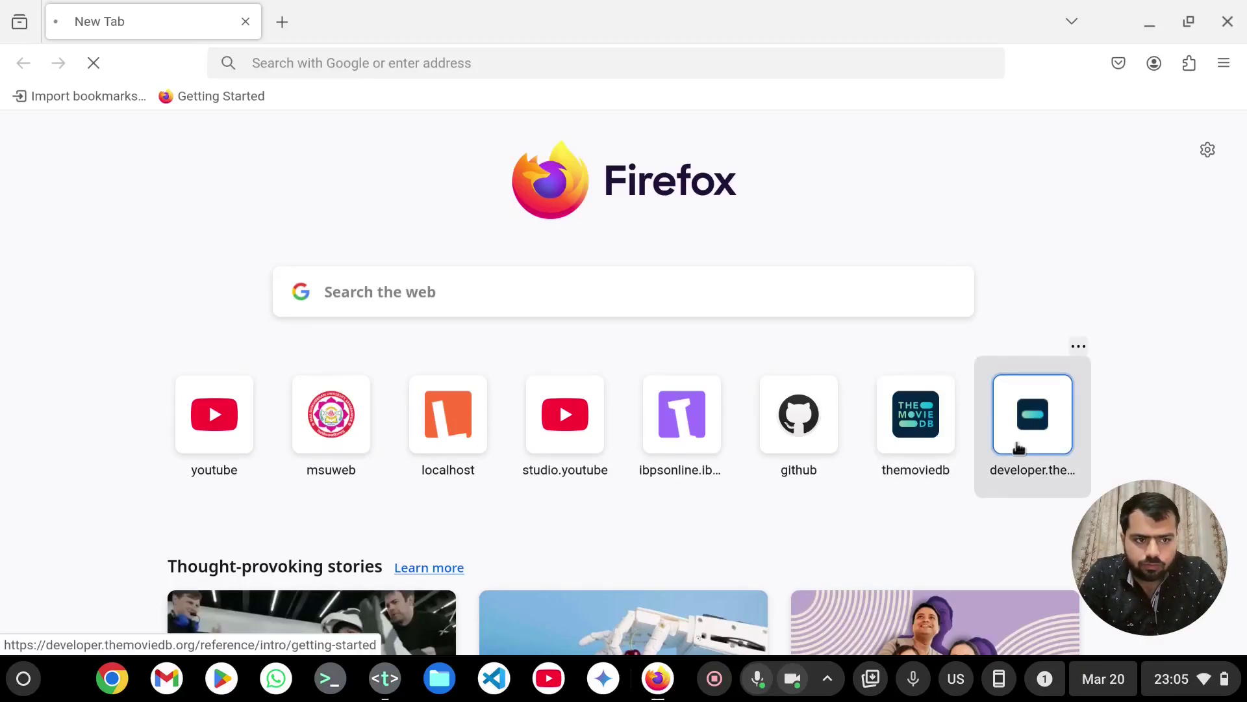
left_click(1190, 74)
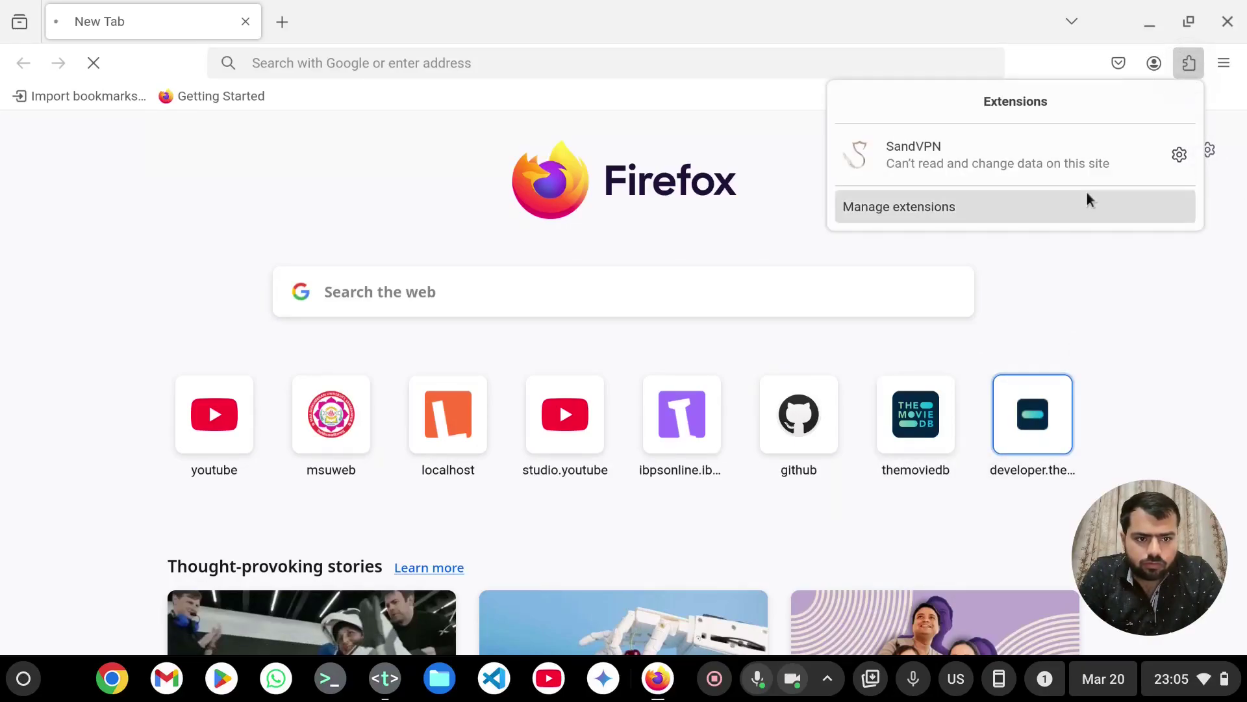
left_click(1075, 163)
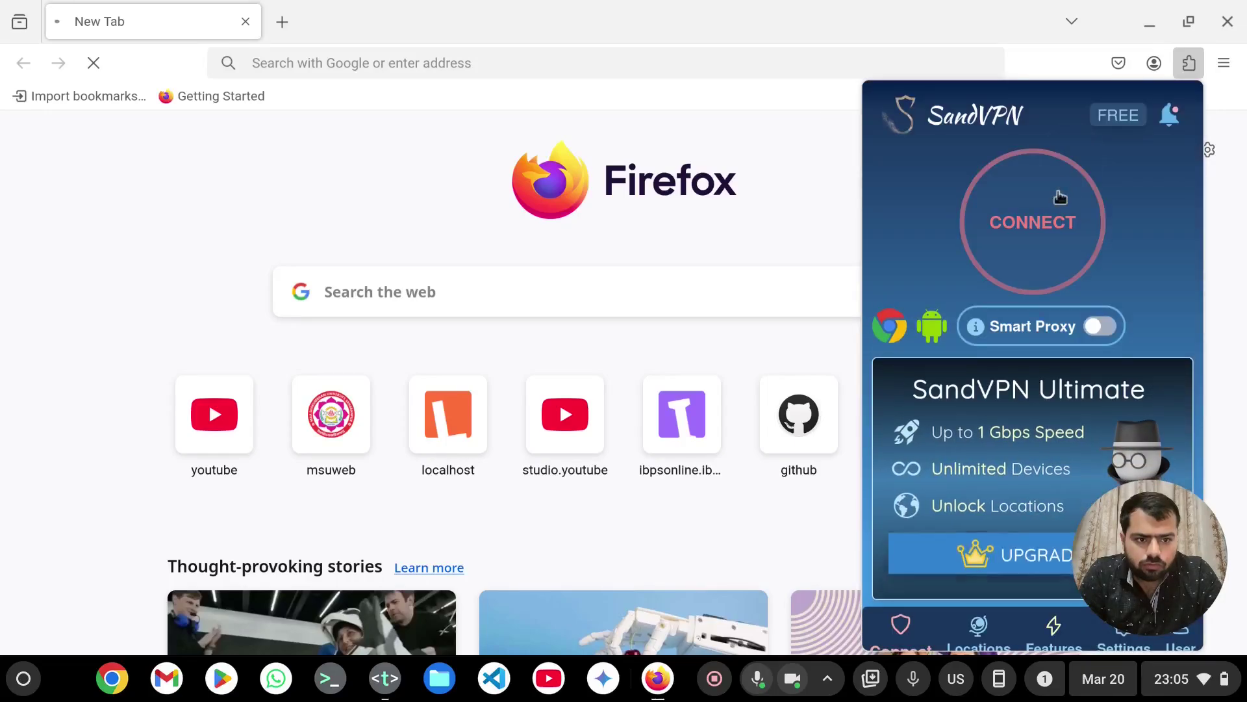
left_click(1060, 197)
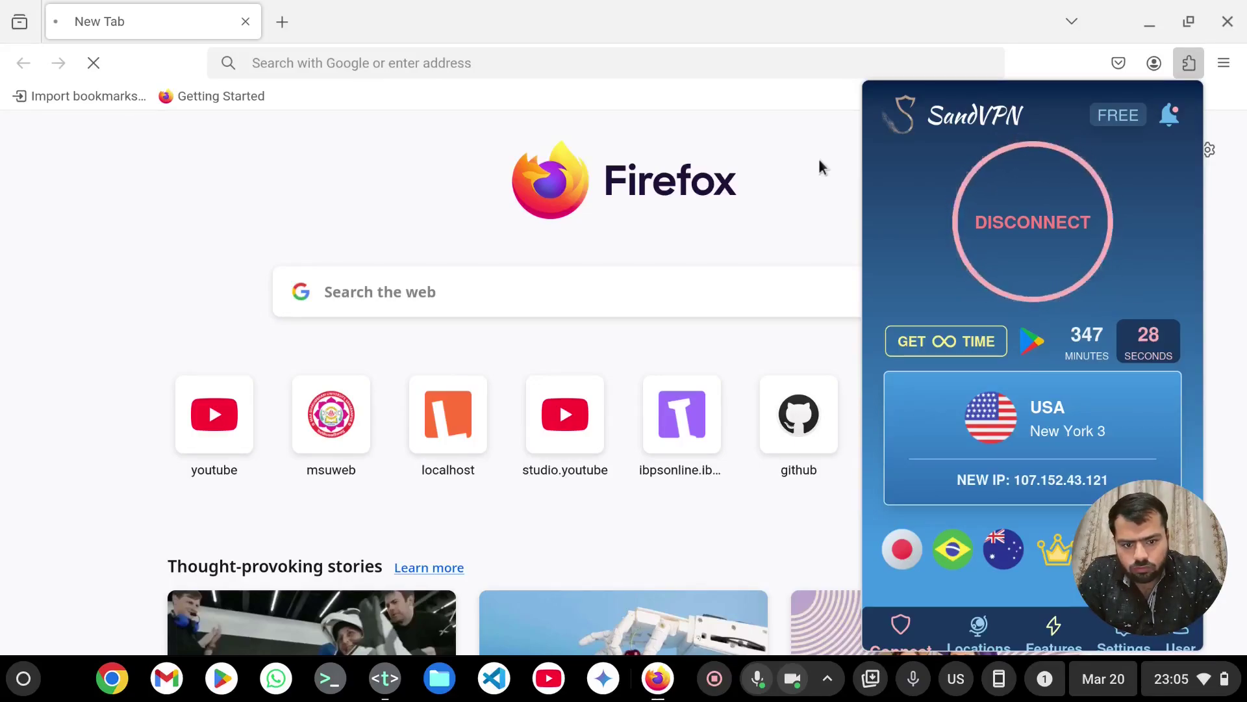
left_click(819, 167)
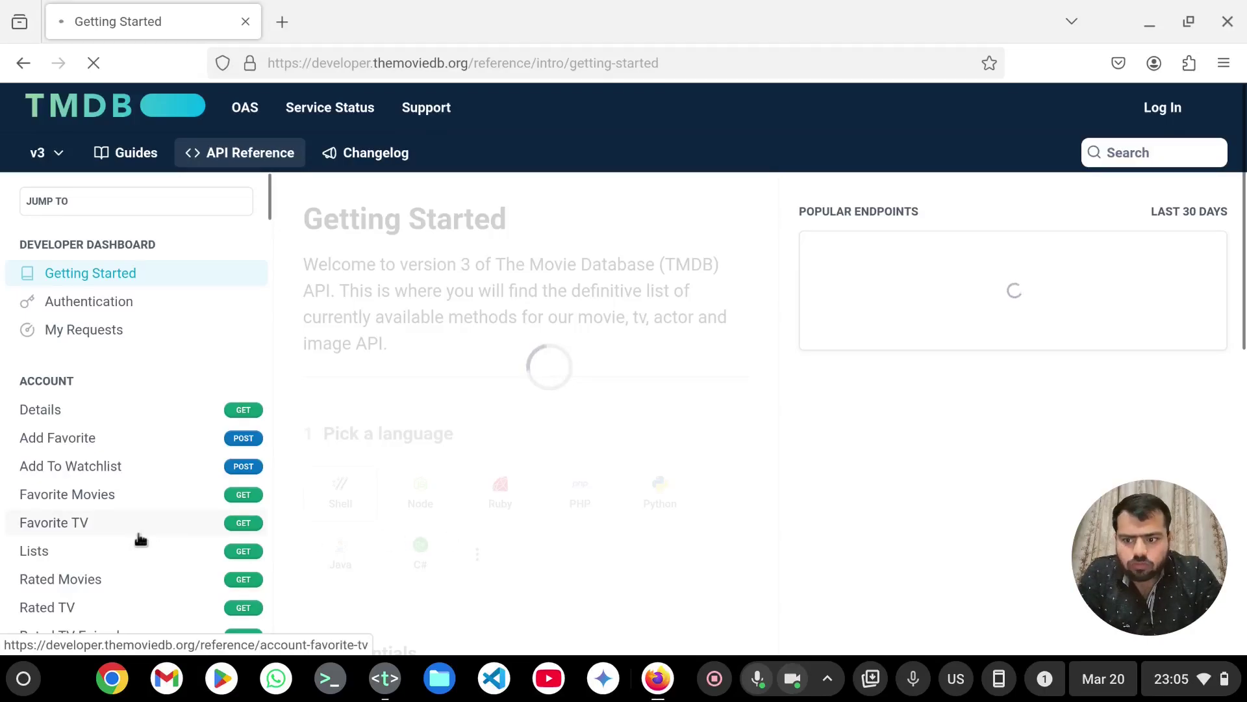
- Scroll through the Getting Started page's endpoint sections in the left sidebar
scroll(139, 539, "down", 8)
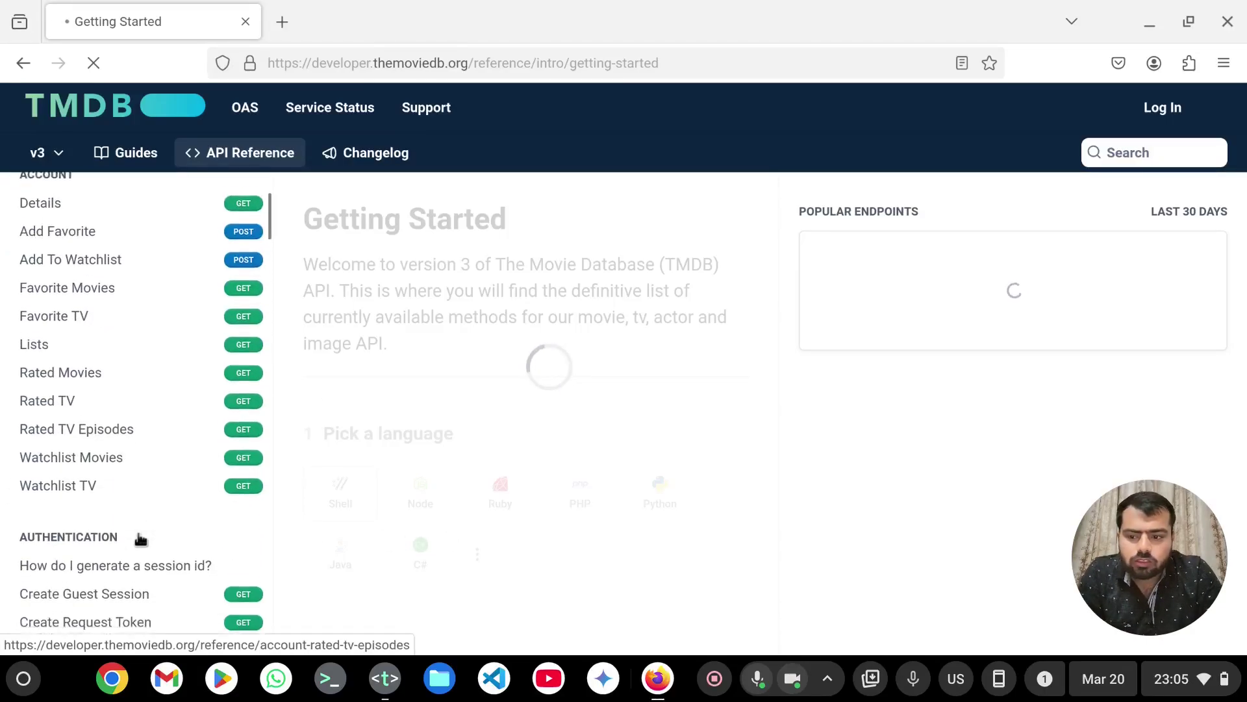
scroll(140, 540, "down", 8)
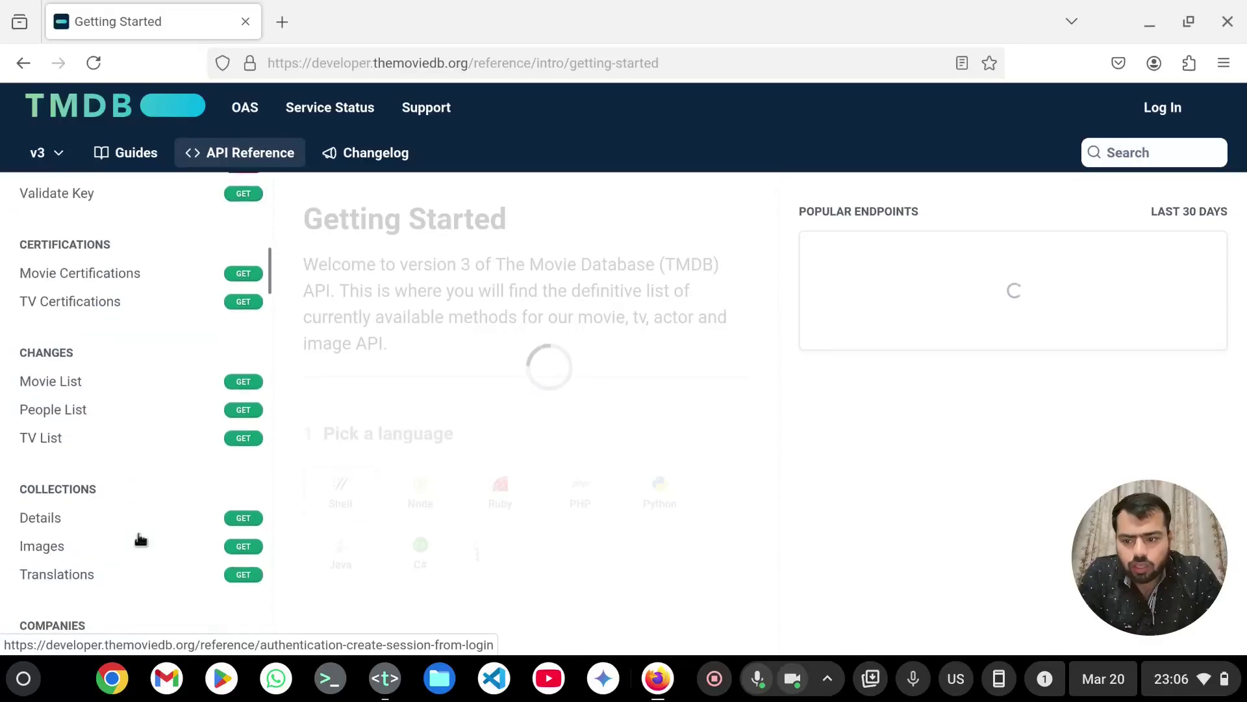
scroll(140, 539, "down", 8)
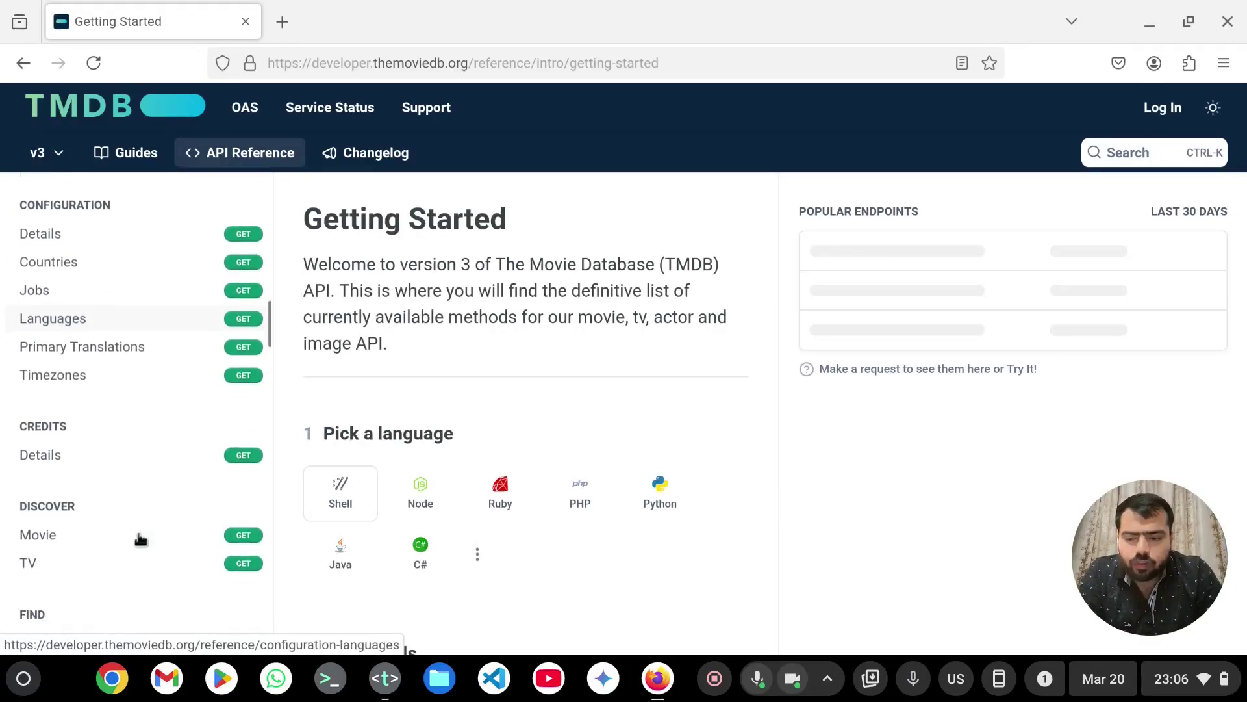
scroll(139, 540, "down", 8)
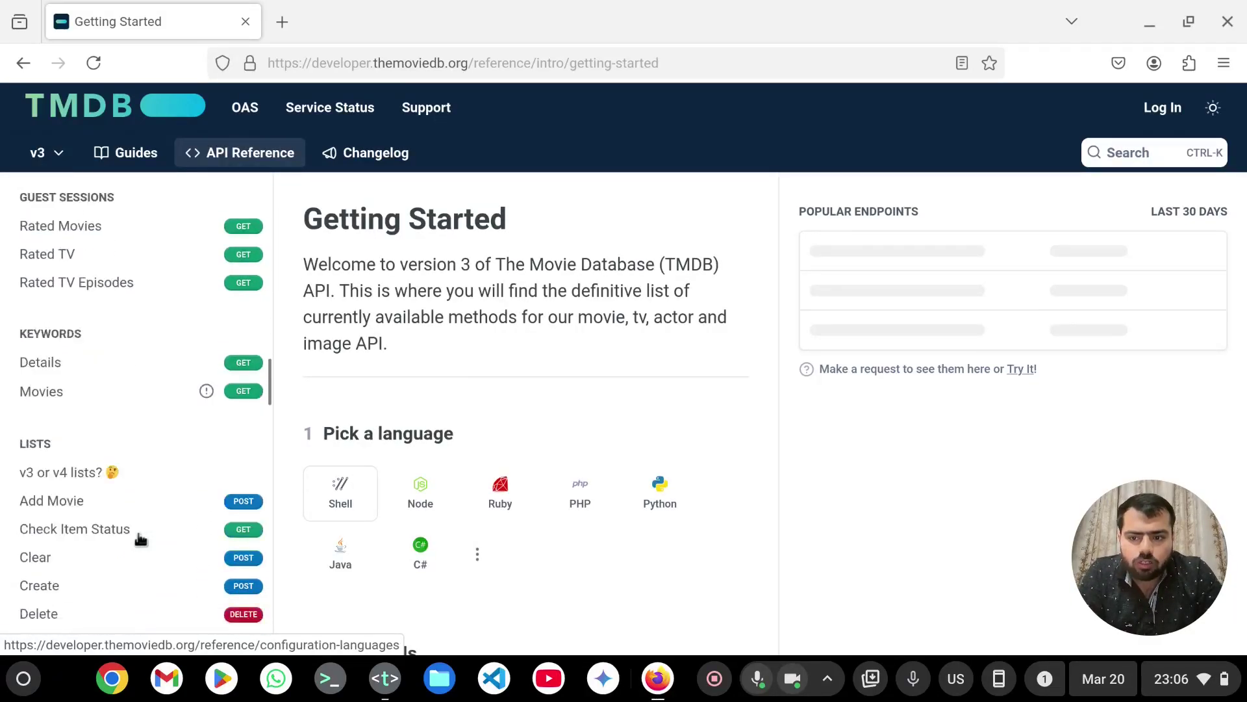